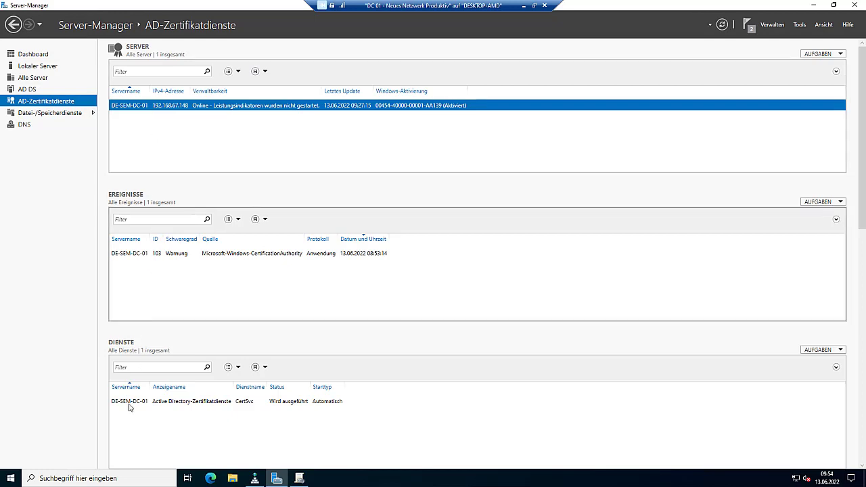
- Launch DNS-Manager from search and display the seminar.local forward lookup zone's records
left_click(129, 478)
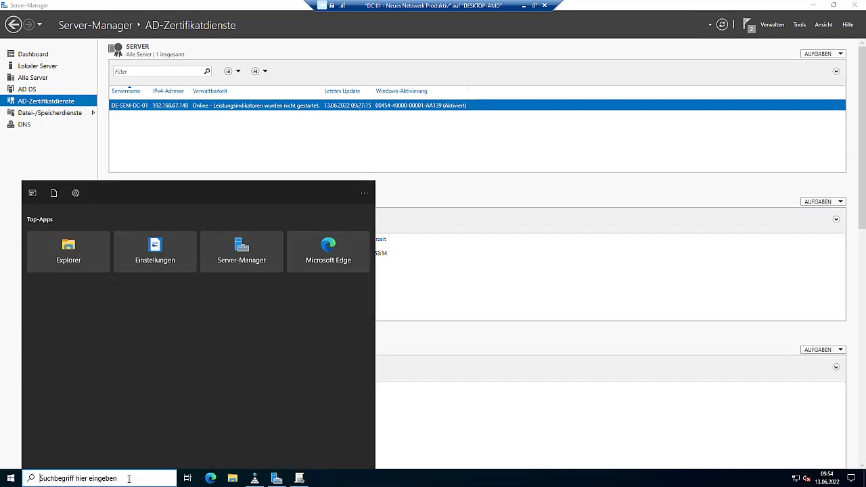
type("cert")
key("Return")
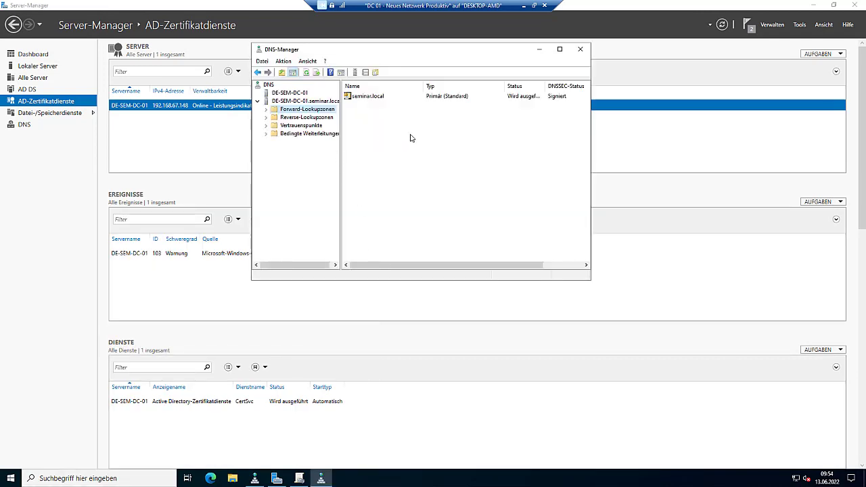
left_click(266, 110)
left_click(298, 117)
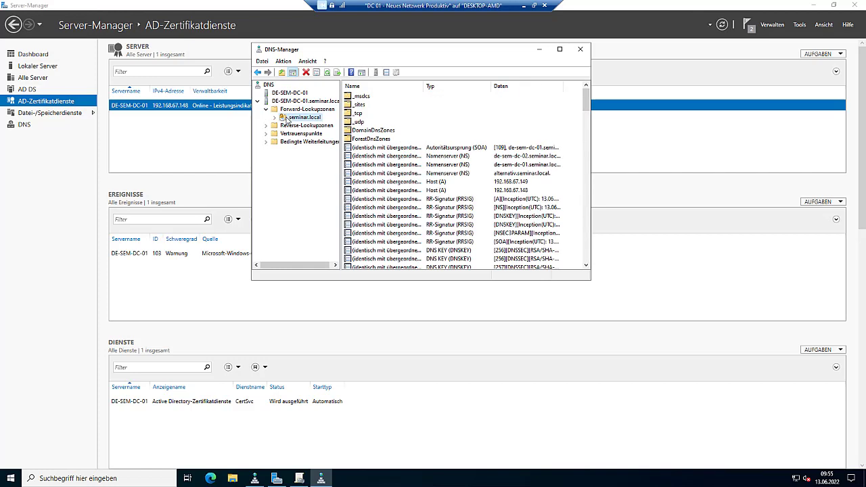
- Look over the seminar.local zone's DNSSEC options, then minimise DNS-Manager
right_click(287, 119)
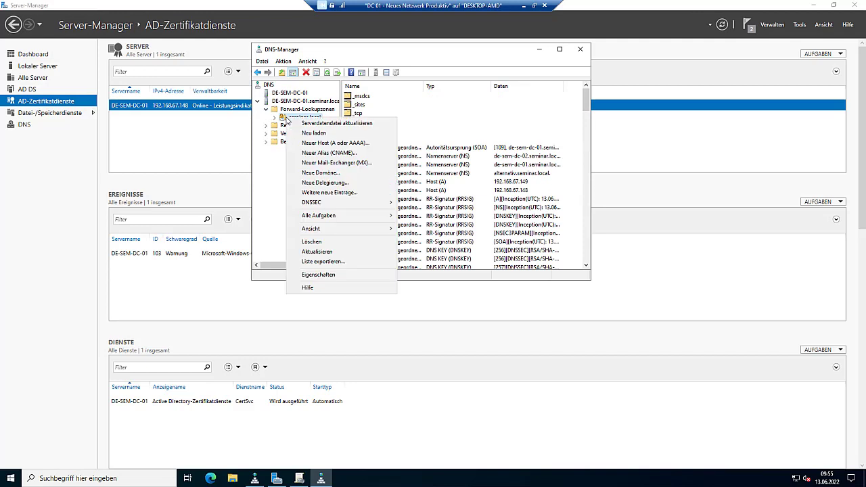
mouse_move(312, 205)
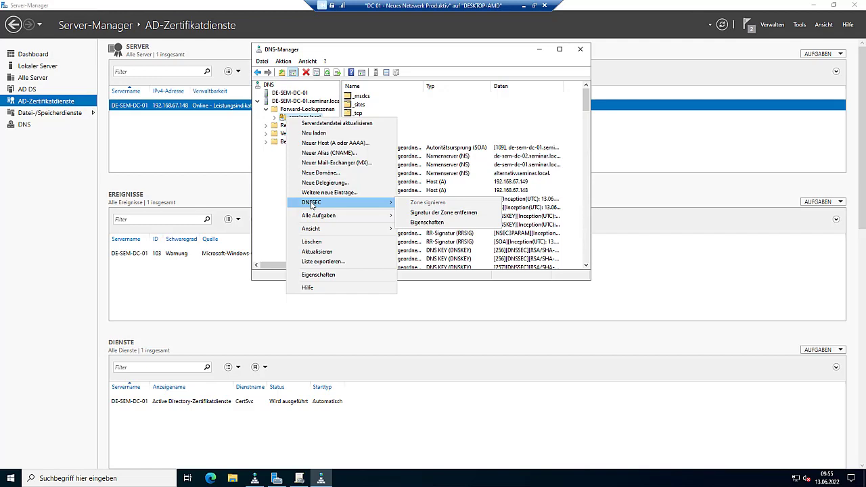
left_click(276, 165)
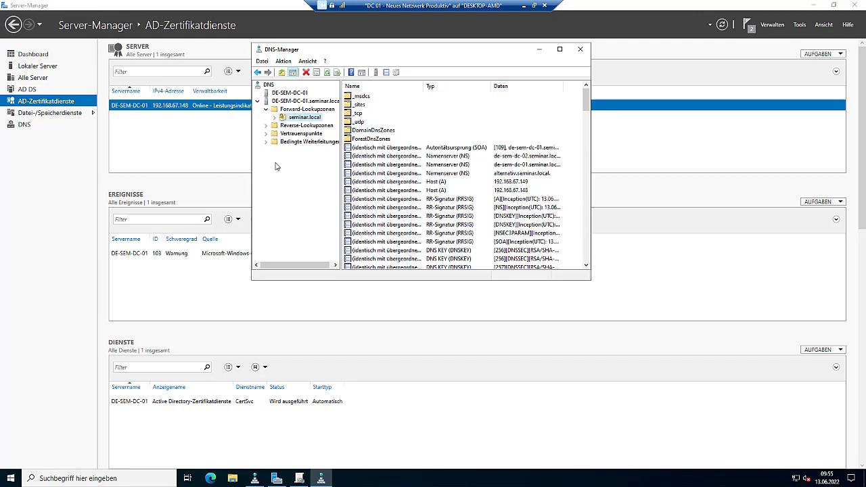
left_click(539, 49)
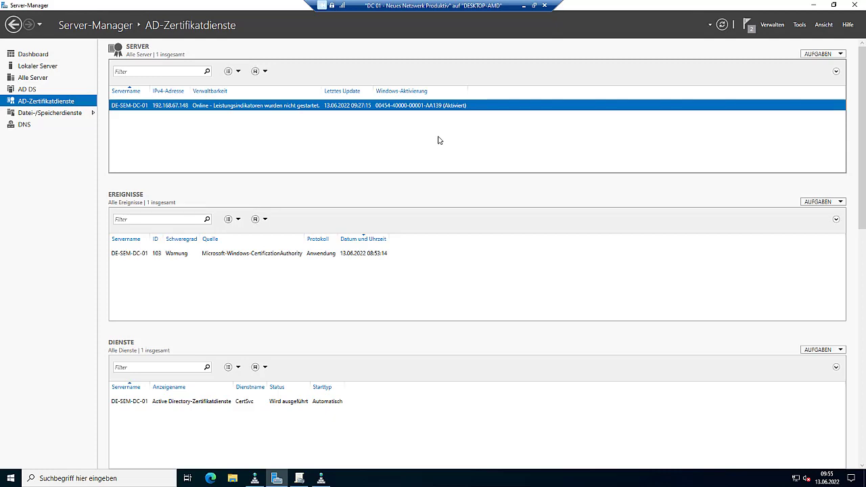
- In Gruppenrichtlinienverwaltung, show details of the Zertifikate an alle group policy object
left_click(800, 26)
left_click(720, 156)
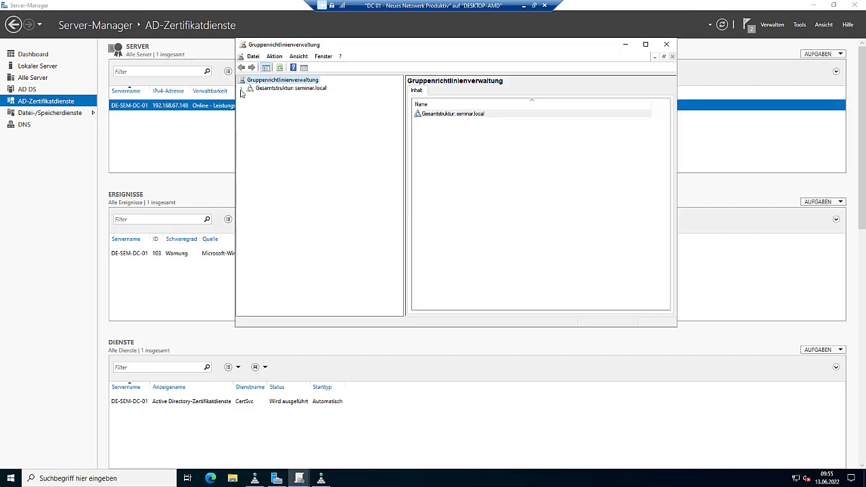
left_click(242, 89)
left_click(250, 96)
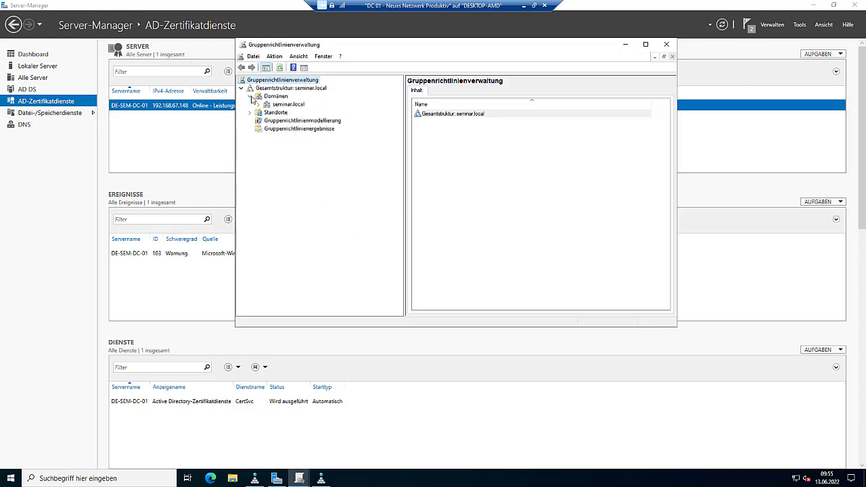
left_click(258, 105)
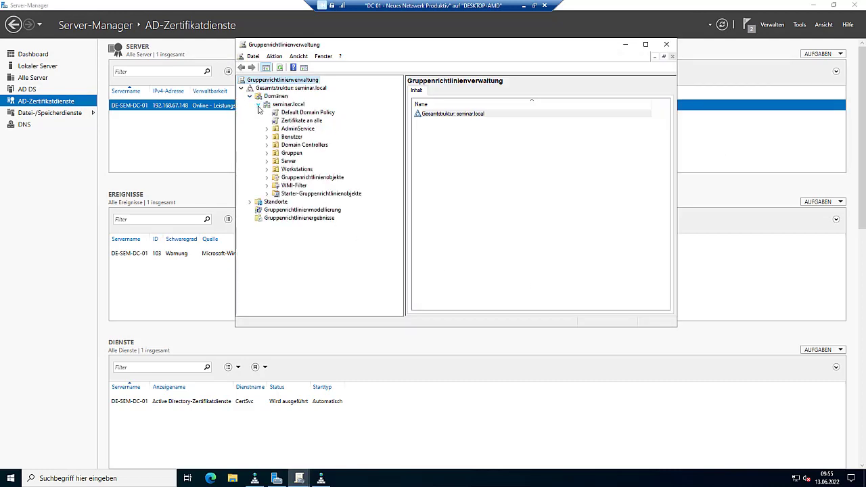
left_click(267, 177)
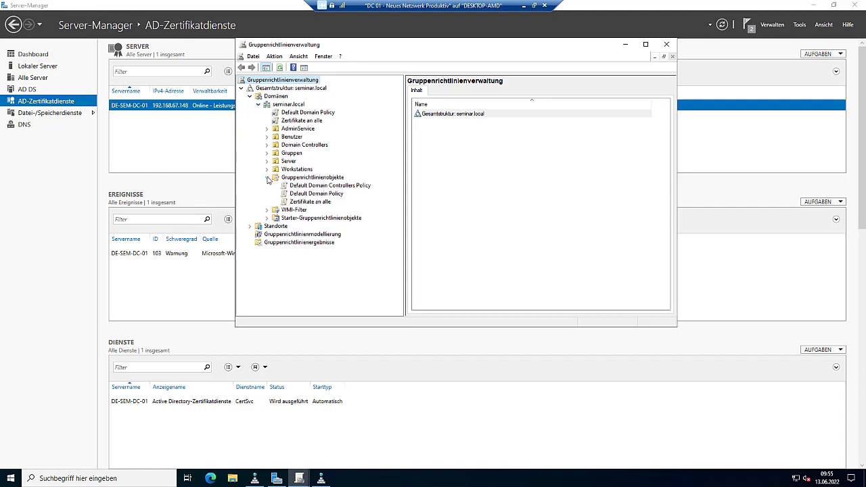
left_click(301, 202)
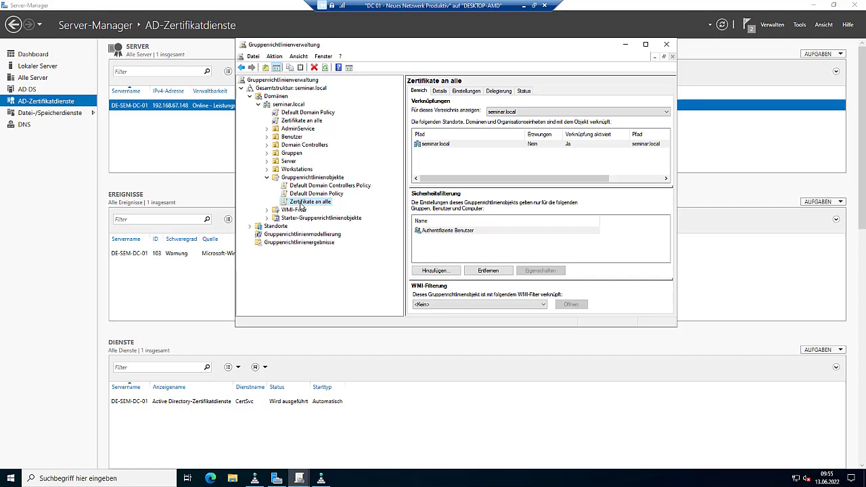
- Open Zertifikate an alle in the policy editor, then close the editor and Gruppenrichtlinienverwaltung
right_click(301, 202)
left_click(312, 208)
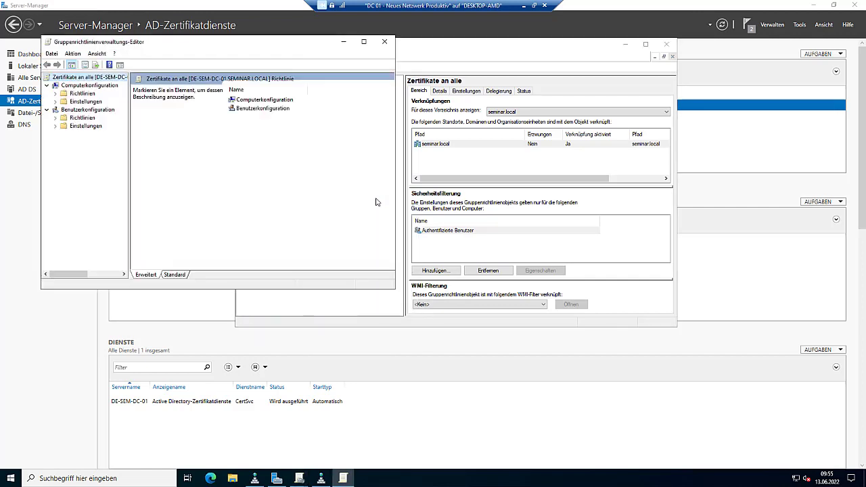
left_click_drag(227, 41, 505, 83)
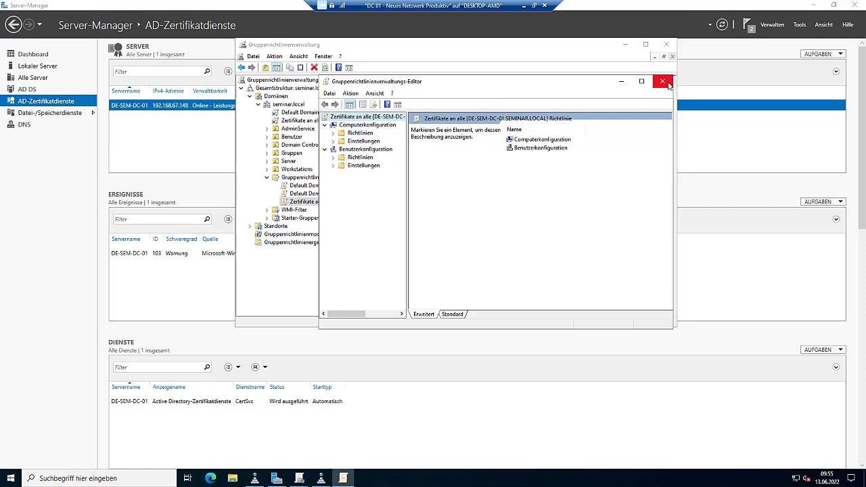
left_click(662, 82)
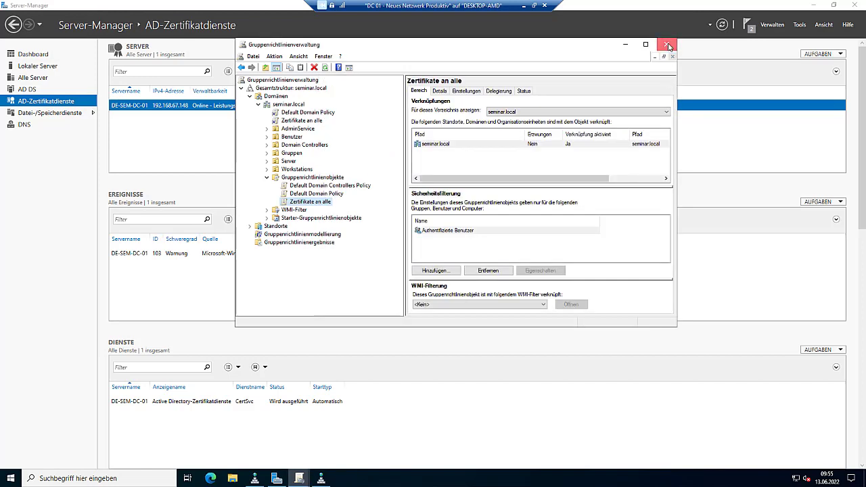
left_click(668, 45)
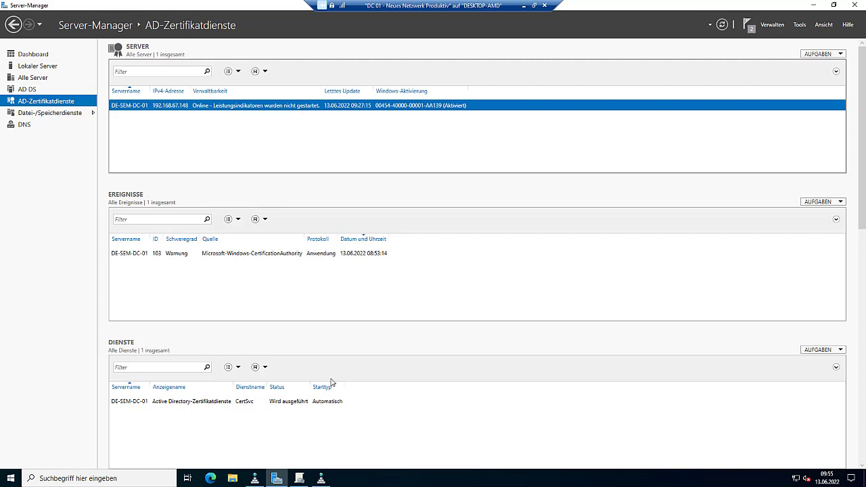
- Close the DNS-Manager and group policy windows from the taskbar, then show Lokaler Server
left_click(322, 478)
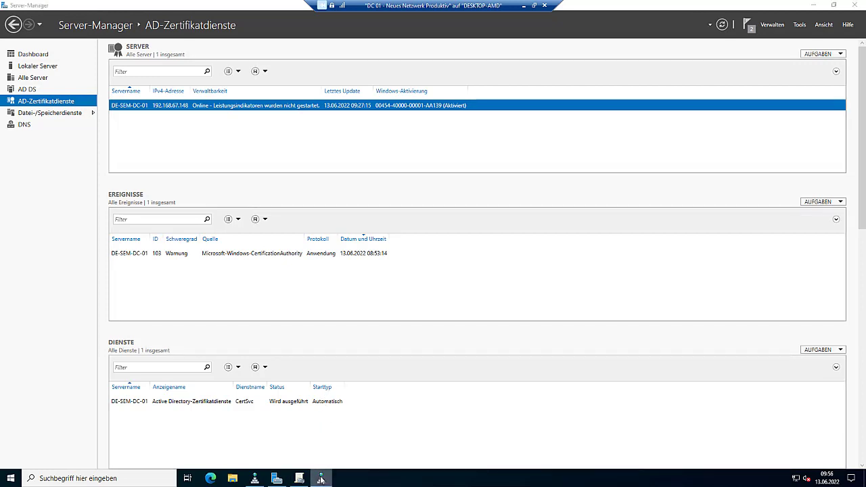
right_click(321, 478)
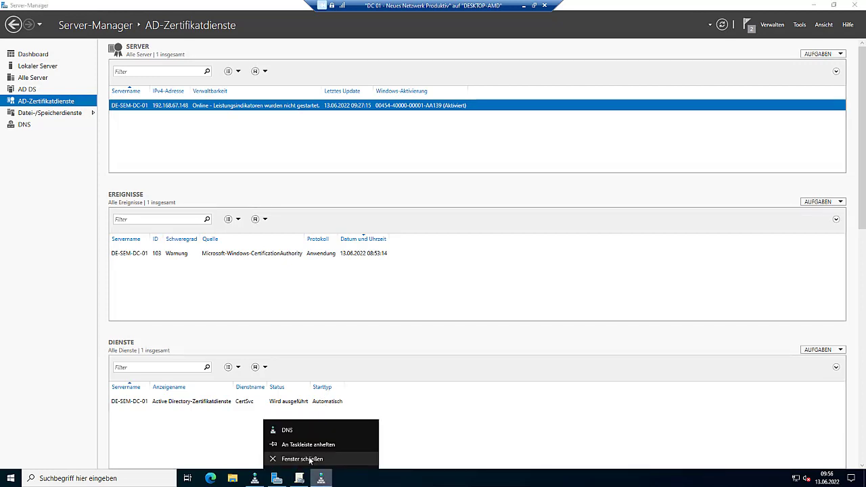
left_click(309, 459)
right_click(299, 478)
left_click(279, 459)
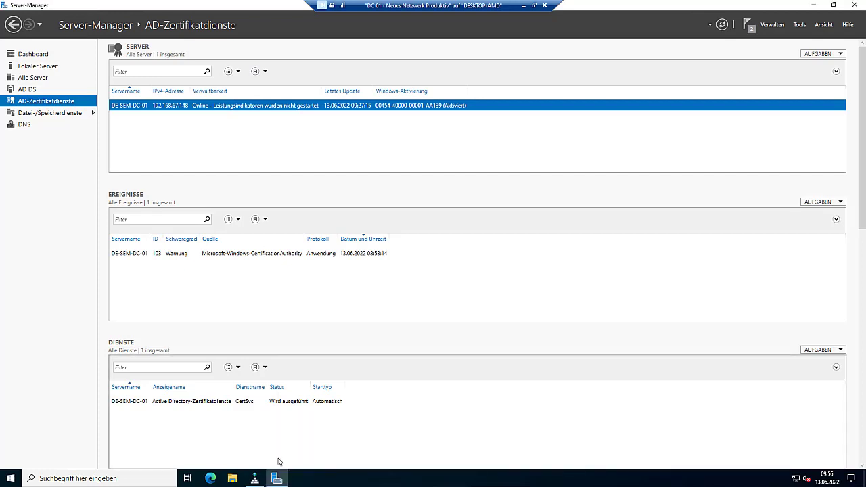
right_click(252, 474)
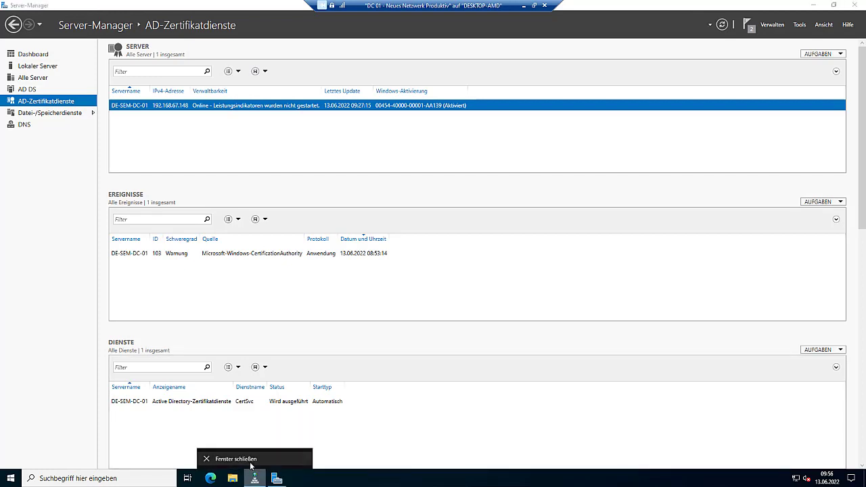
left_click(252, 459)
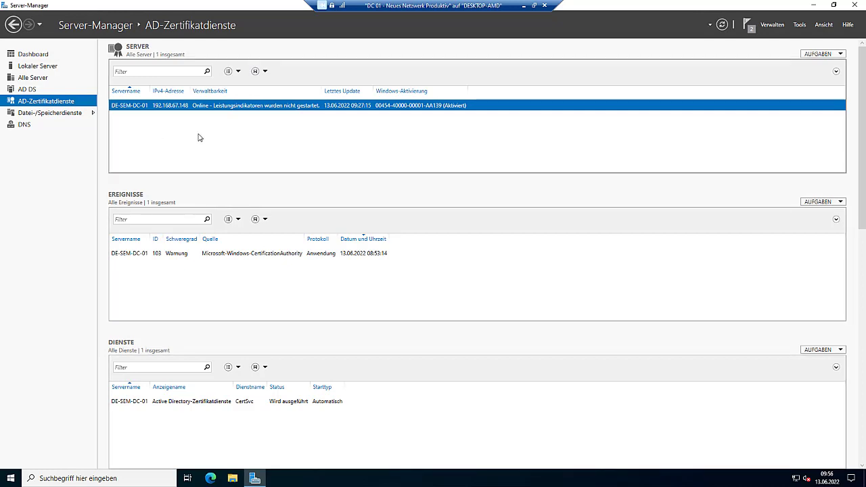
left_click(61, 67)
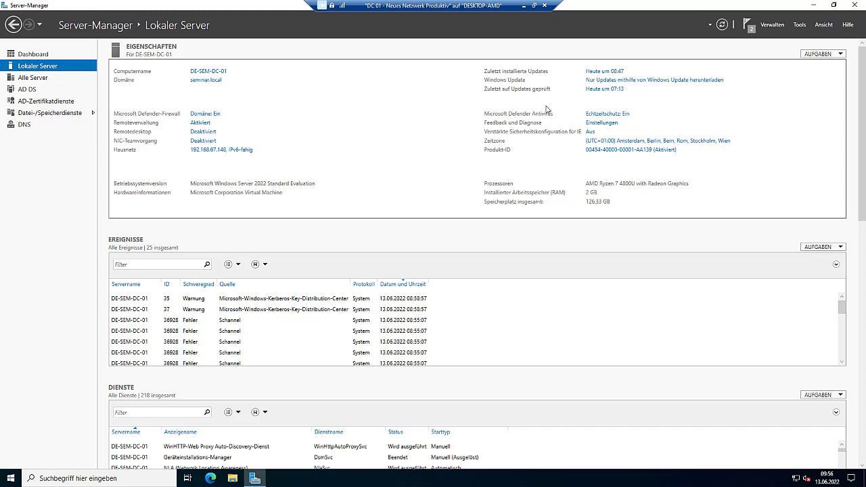
- In Windows Update advanced options, enable other Microsoft product updates, automatic restart and restart notifications
left_click(638, 81)
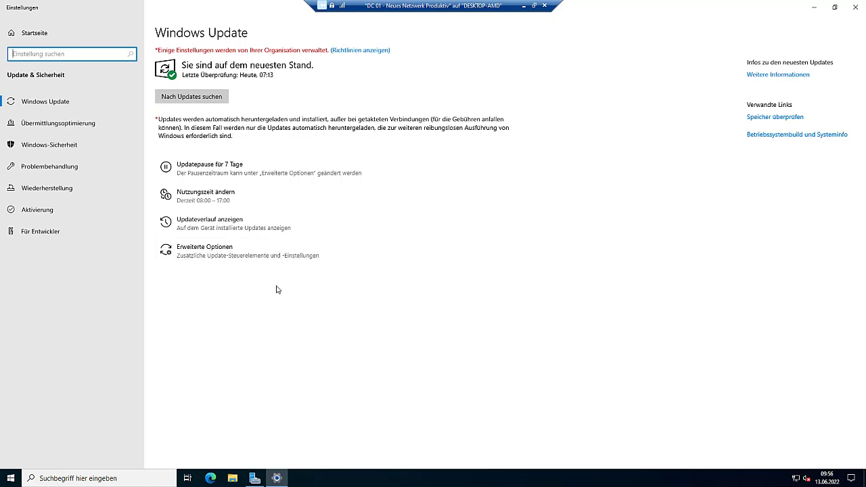
left_click(235, 246)
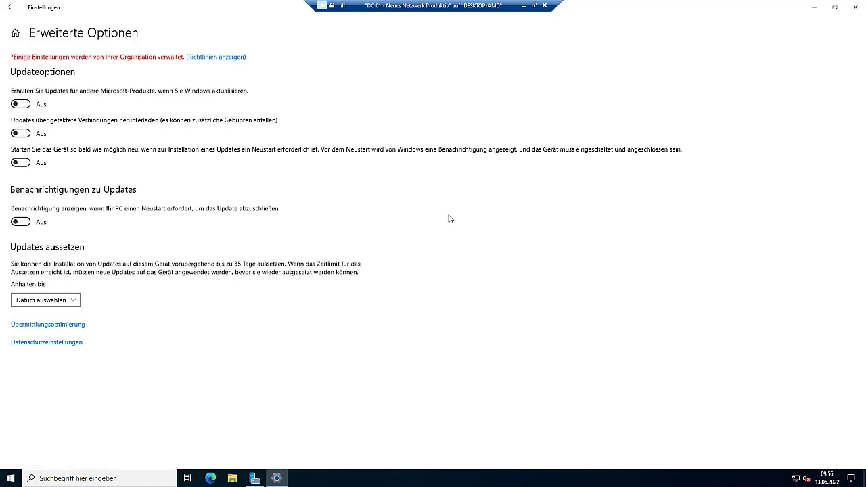
left_click(28, 105)
left_click(25, 164)
left_click(25, 223)
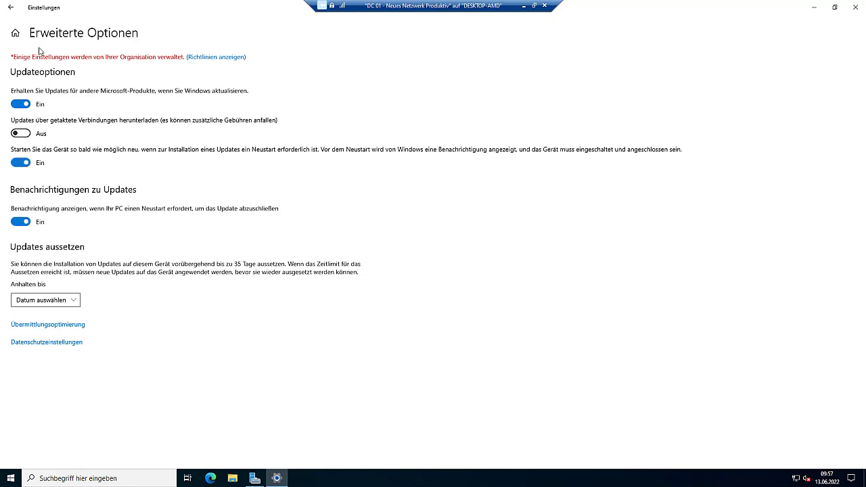
left_click(14, 32)
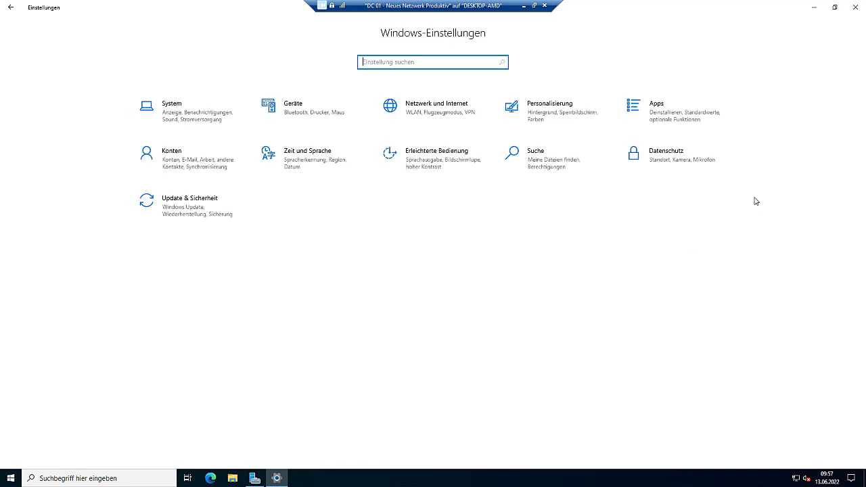
left_click(855, 8)
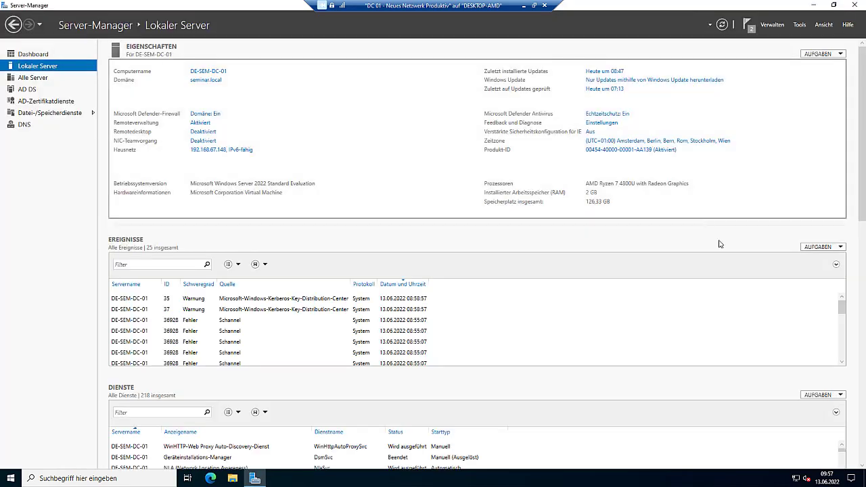
- Reach Viren- & Bedrohungsschutz via network settings, activate tamper protection, and close both windows
right_click(795, 478)
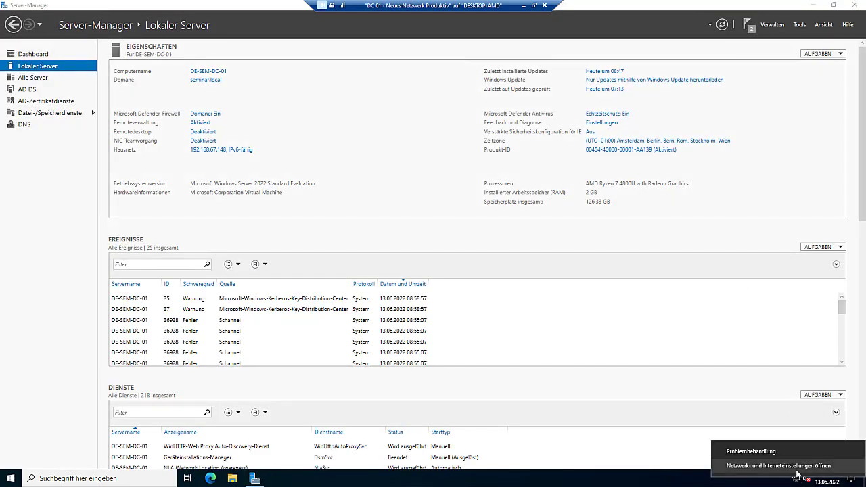
left_click(777, 465)
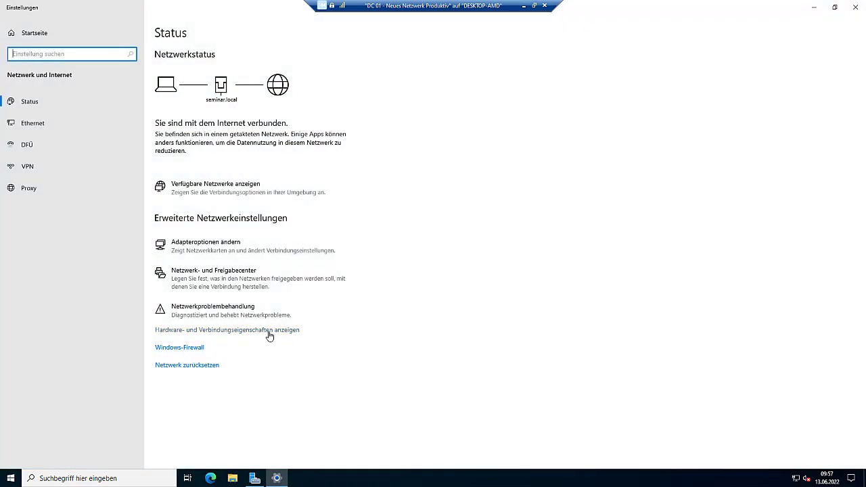
left_click(195, 349)
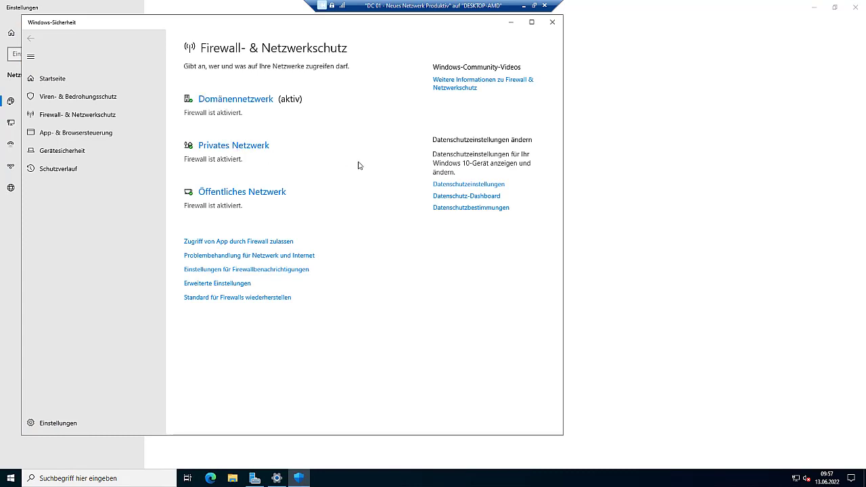
left_click(93, 100)
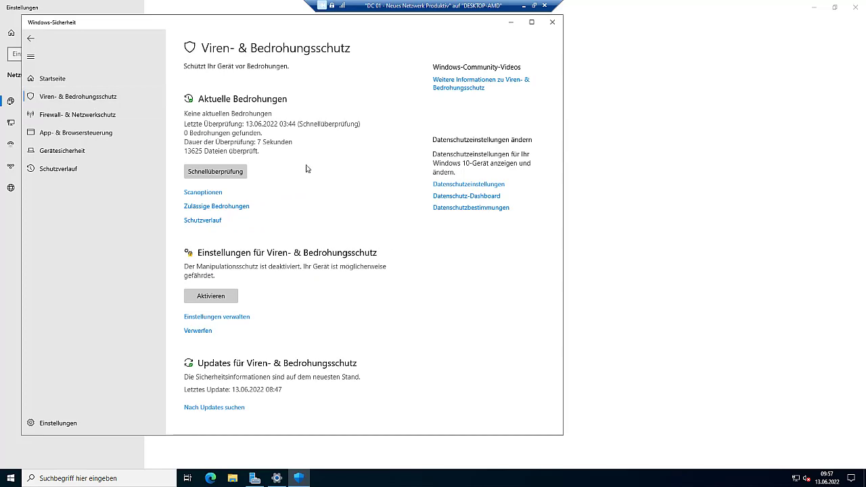
left_click(211, 296)
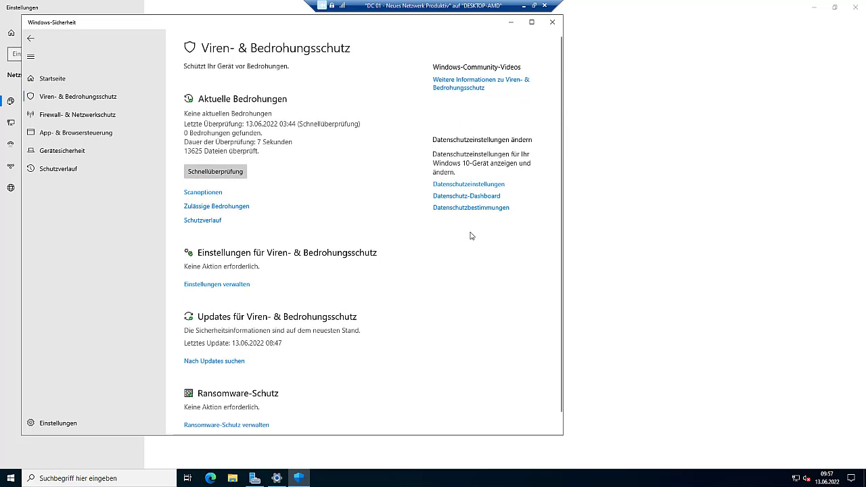
left_click(551, 22)
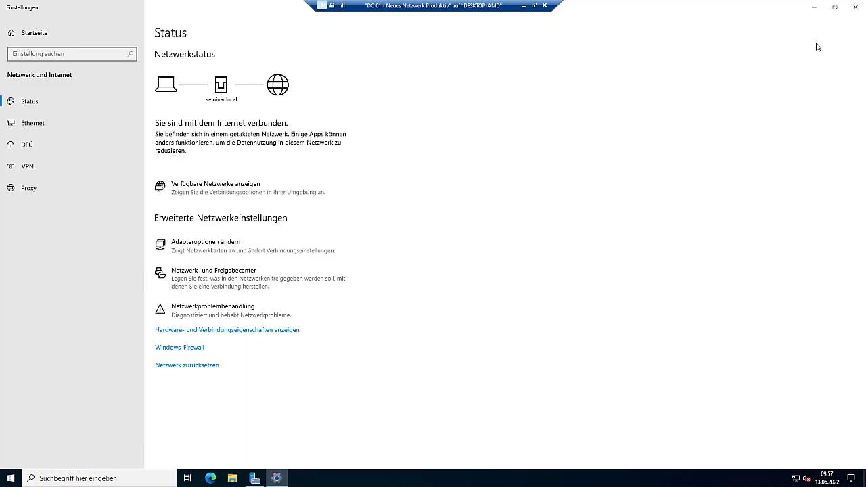
left_click(852, 9)
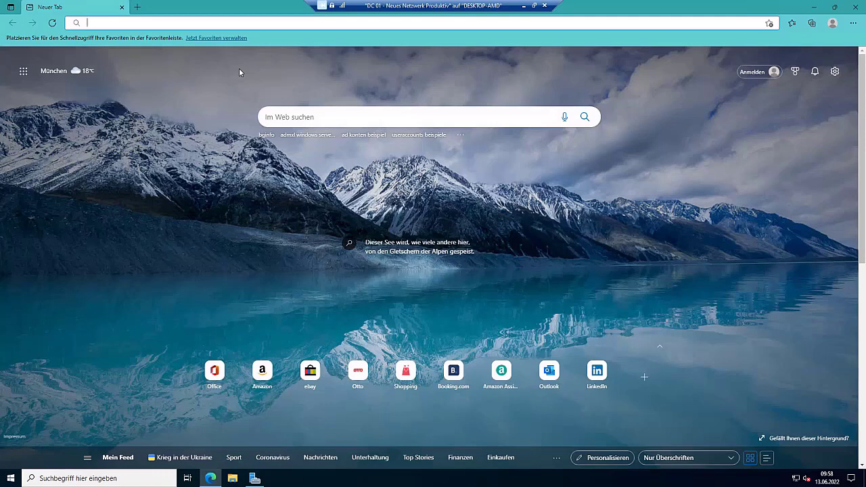
- Browse avtest.org's Windows antivirus results for businesses, then close Edge
type("test.org")
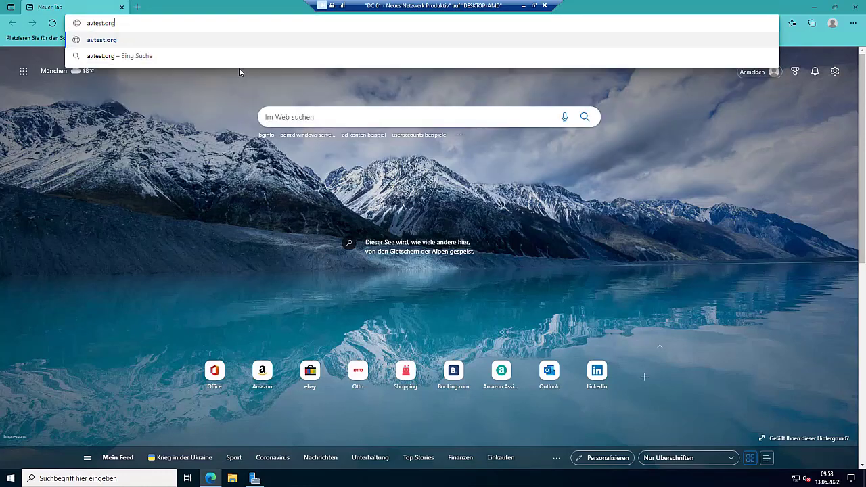
key("Return")
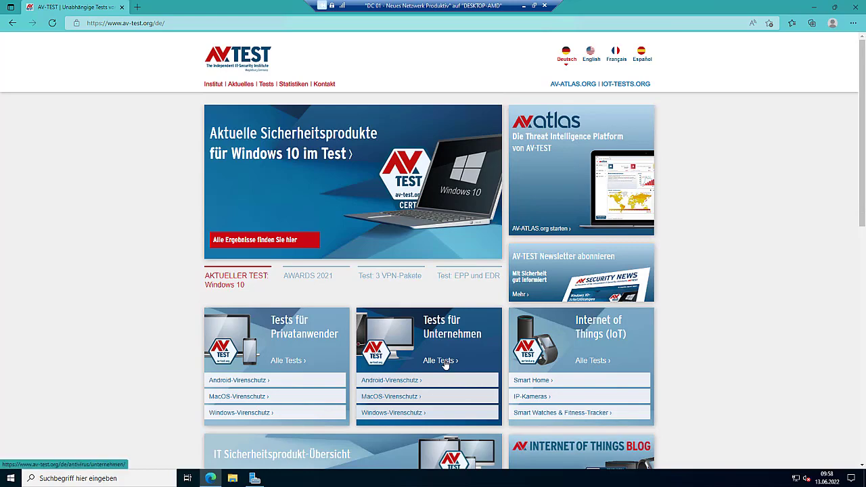
left_click(414, 413)
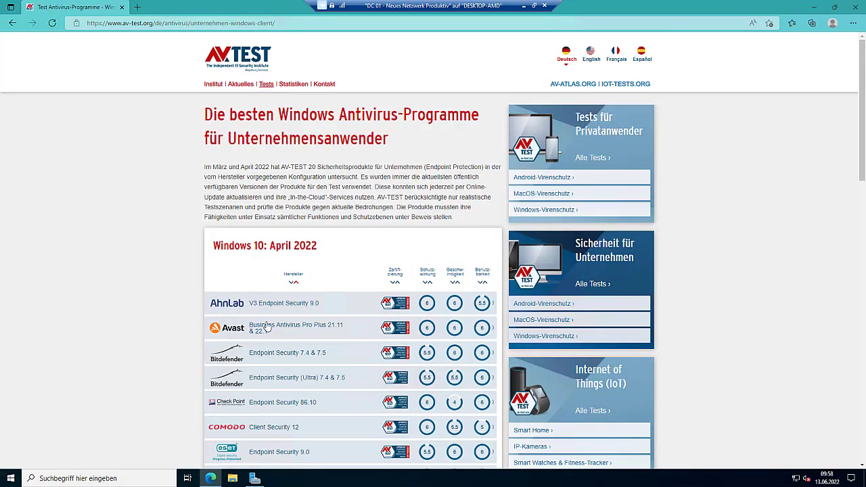
scroll(169, 328, "down", 3)
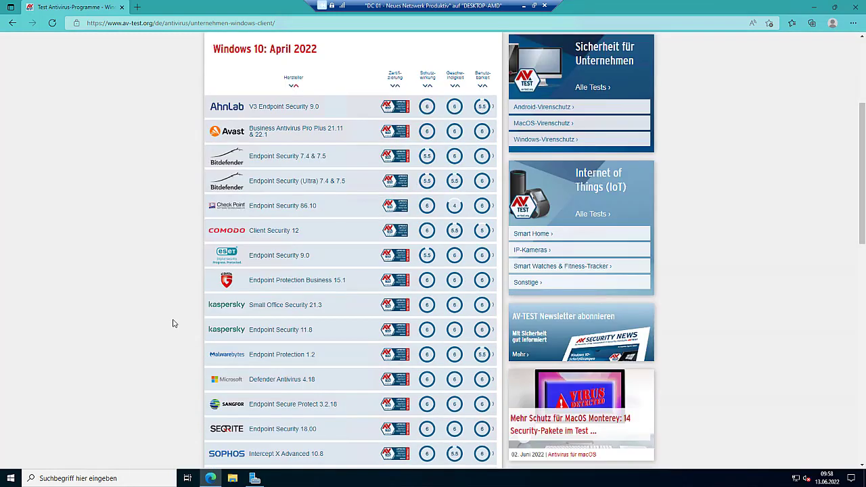
scroll(177, 311, "down", 1)
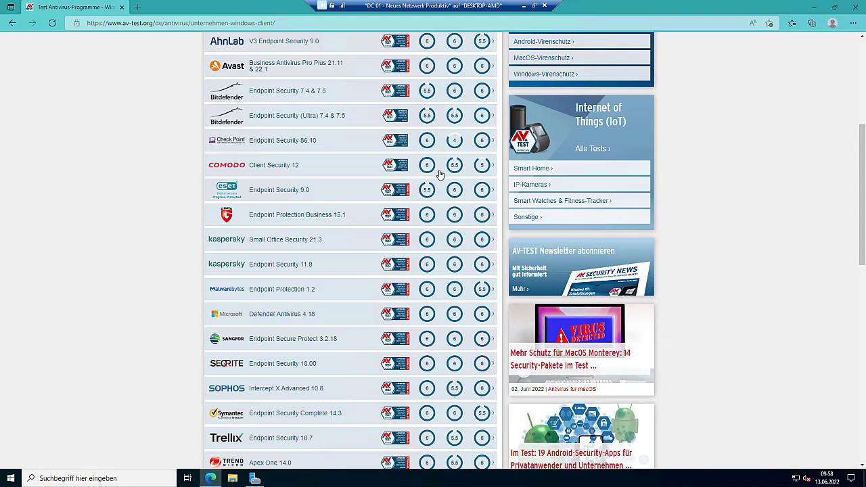
scroll(440, 274, "down", 1)
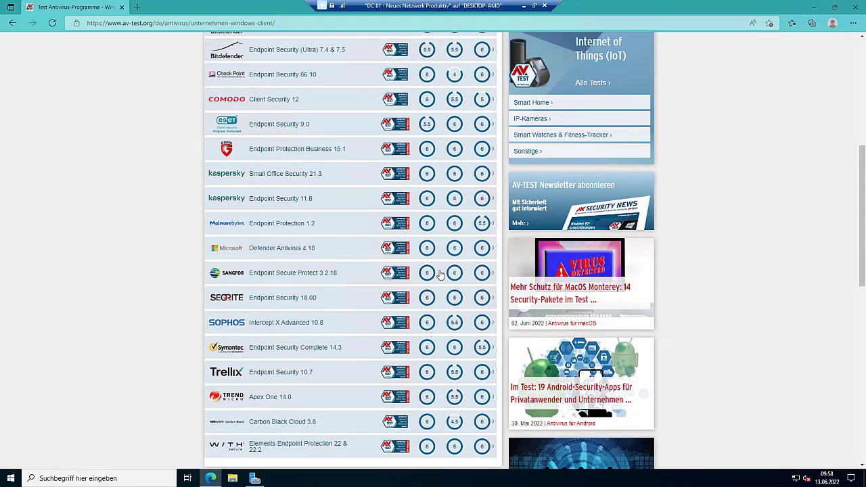
scroll(439, 274, "down", 1)
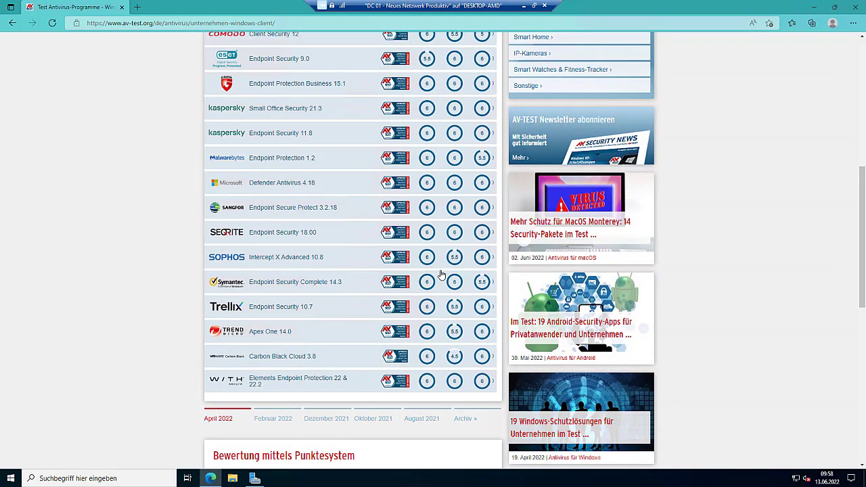
scroll(439, 274, "up", 6)
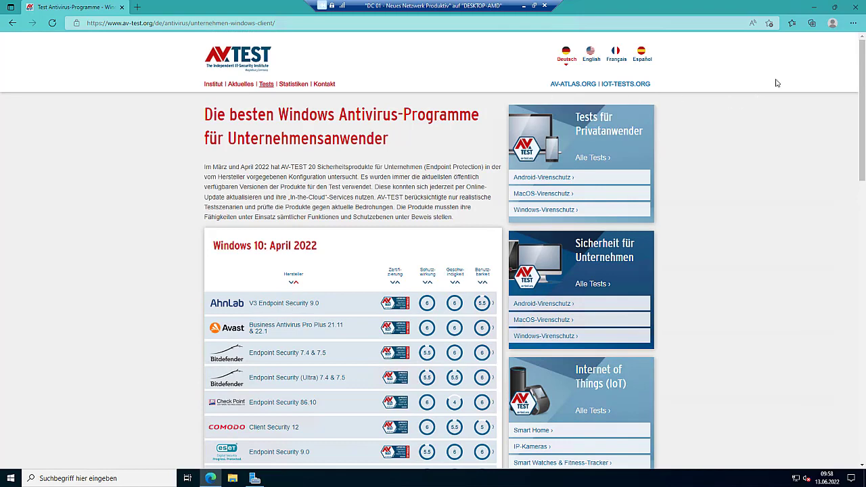
left_click(854, 7)
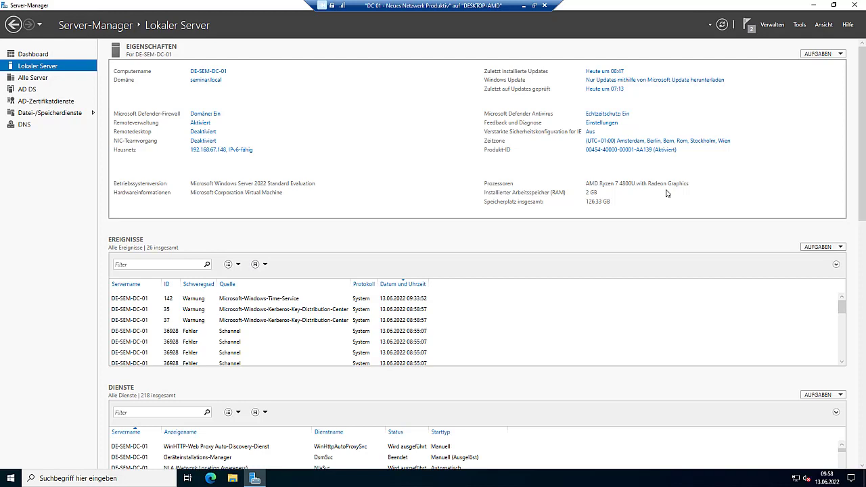
- On the Alle Server page, check DE-SEM-DC-02's actions and scroll to the Best Practices Analyzer
left_click(31, 78)
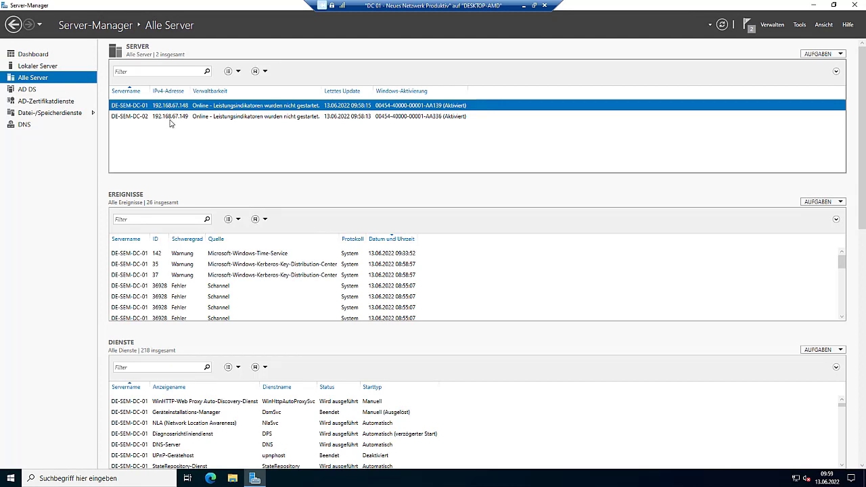
right_click(171, 116)
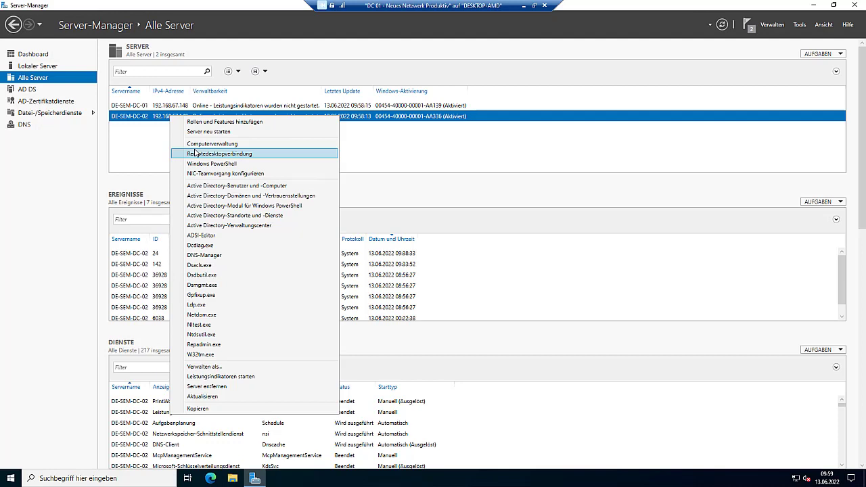
left_click(444, 140)
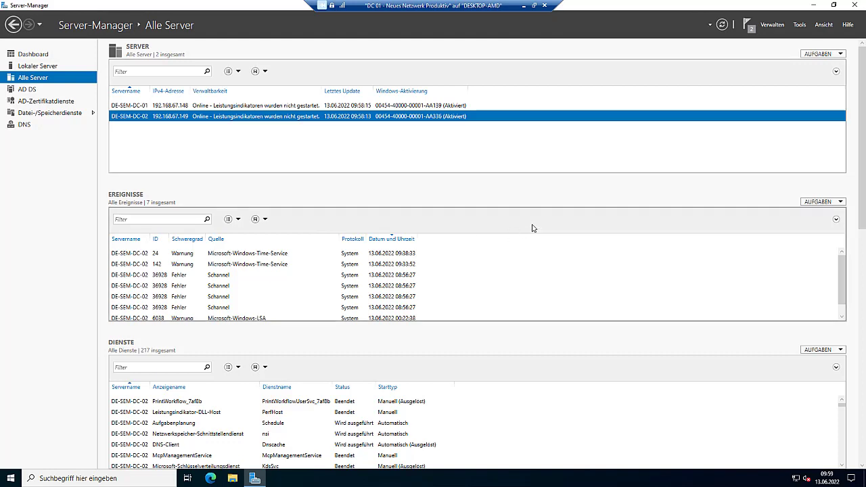
scroll(532, 228, "down", 2)
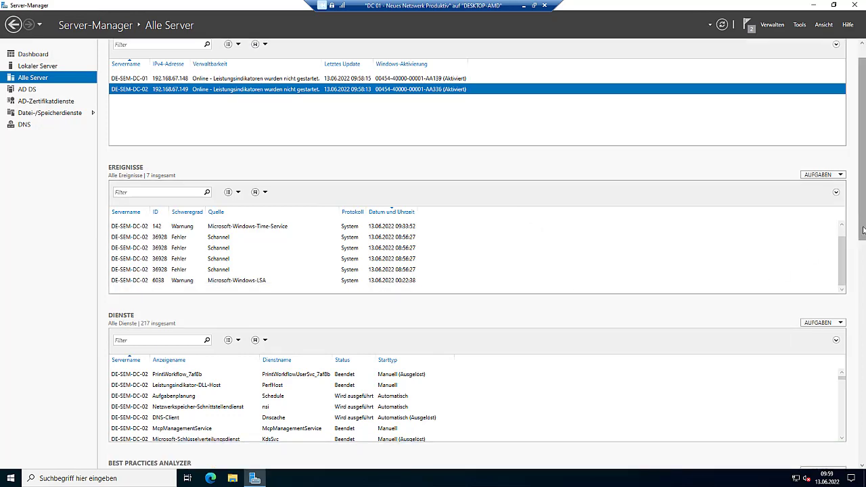
left_click_drag(862, 230, 857, 312)
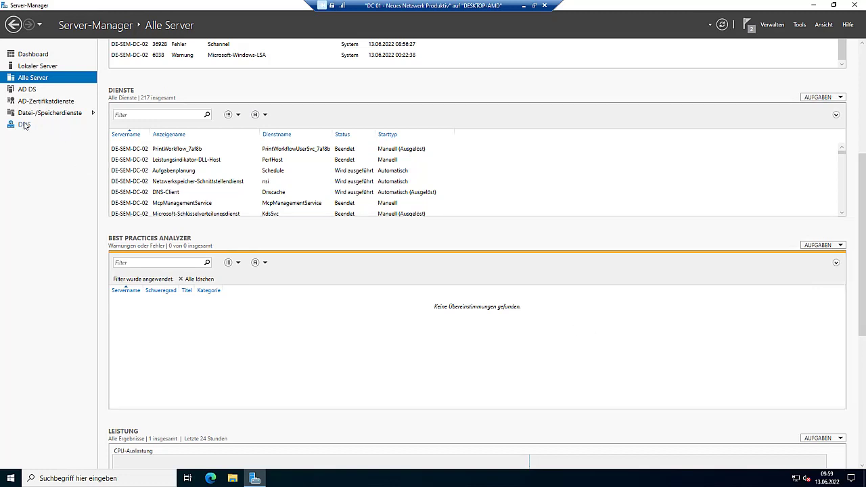
- Open the Hausnetz connection's IPv4 settings through the Network and Sharing Center
right_click(796, 478)
left_click(791, 466)
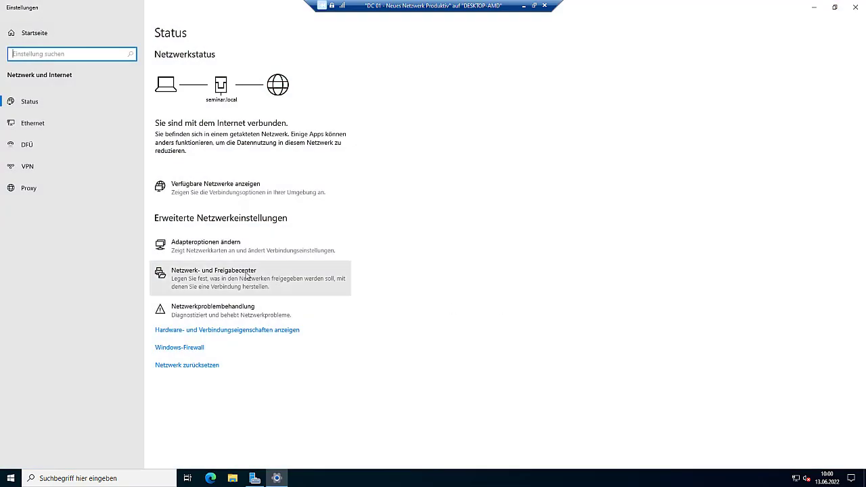
left_click(247, 276)
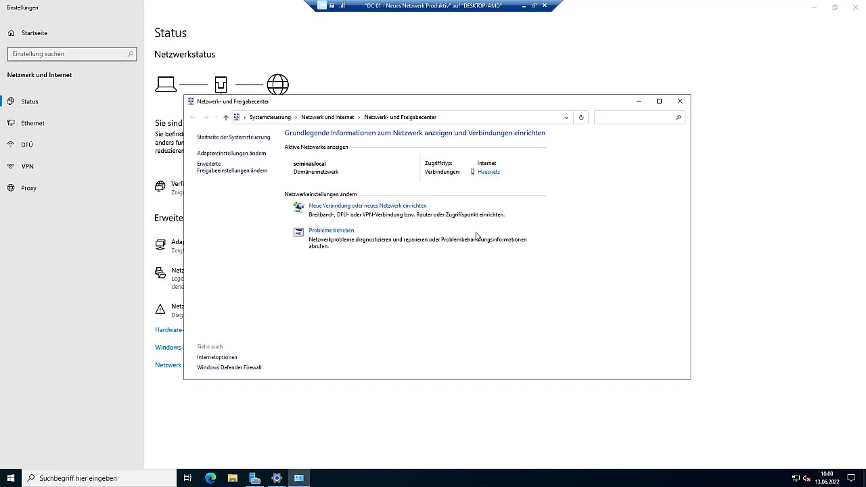
left_click(488, 172)
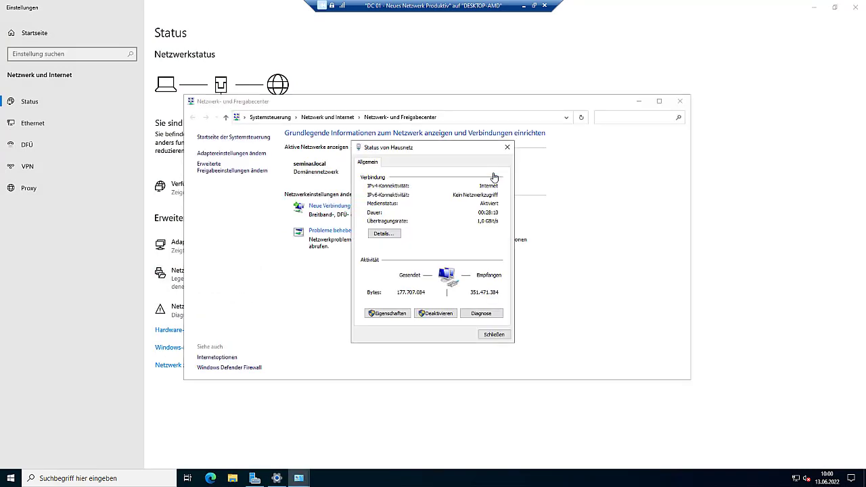
left_click(395, 313)
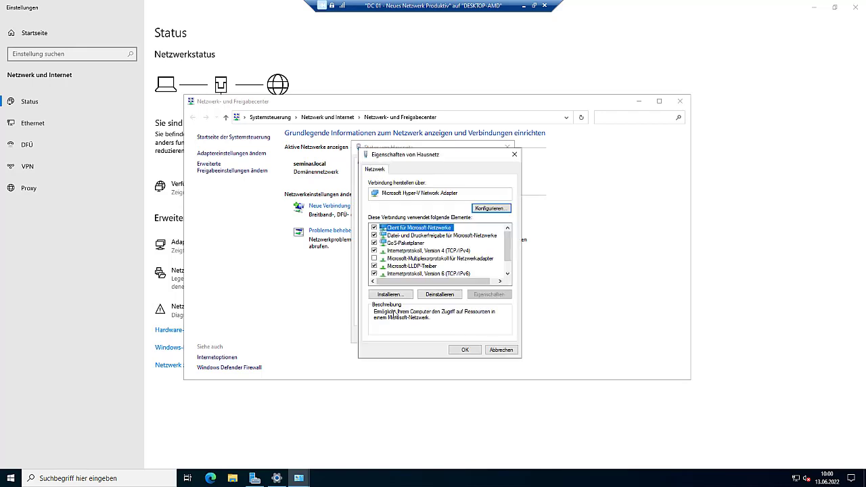
left_click(423, 254)
double_click(423, 254)
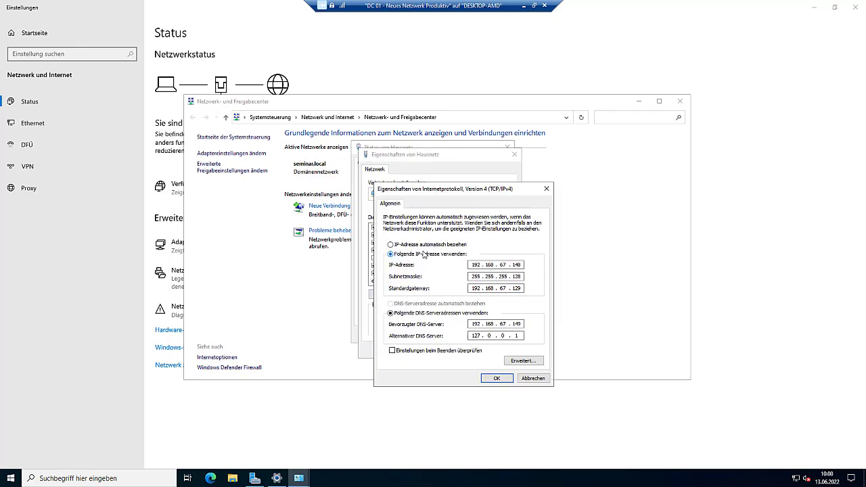
- In advanced TCP/IP DNS settings, move 192.168.67.151 up to second DNS server
left_click(523, 360)
left_click(433, 211)
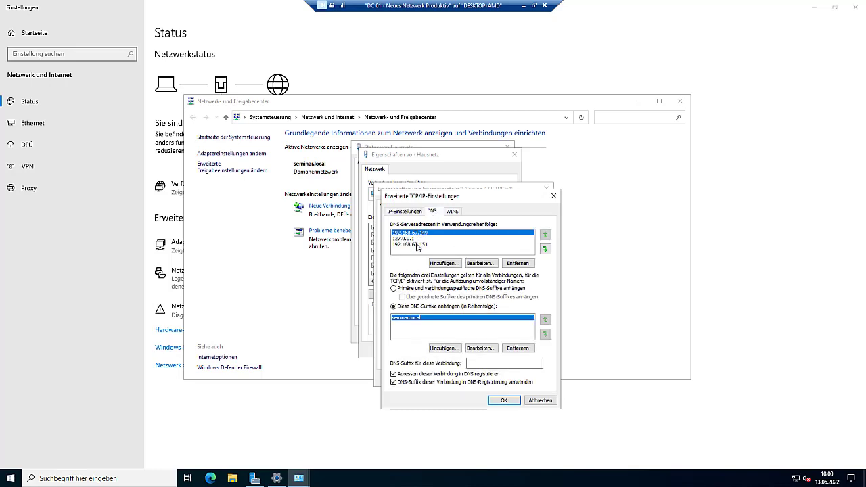
left_click(419, 245)
left_click(545, 235)
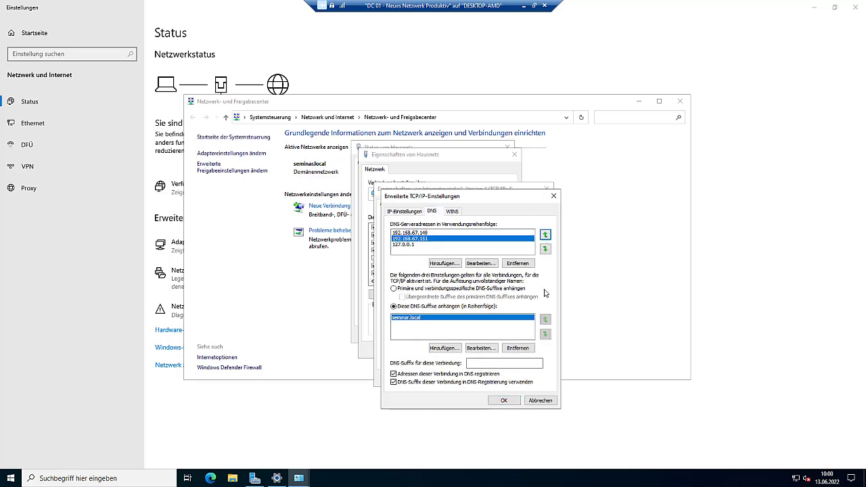
left_click(503, 400)
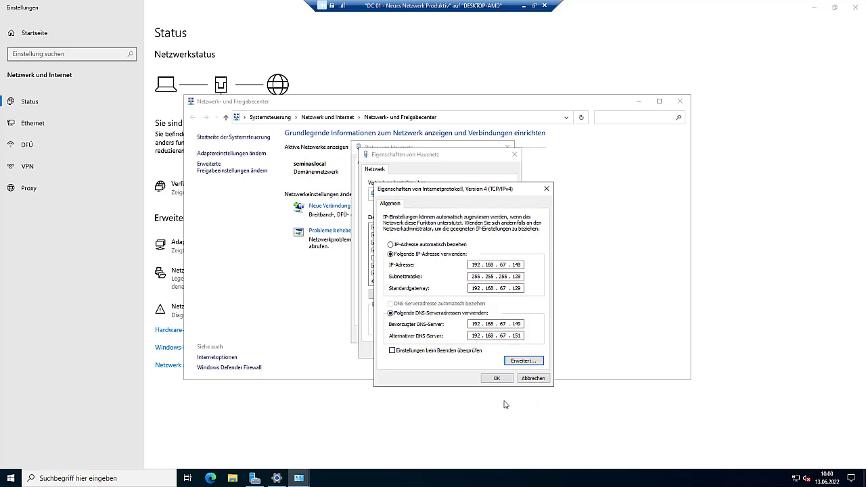
- Apply the IPv4 changes and close the Hausnetz dialogs, Network and Sharing Center and Settings
left_click(496, 378)
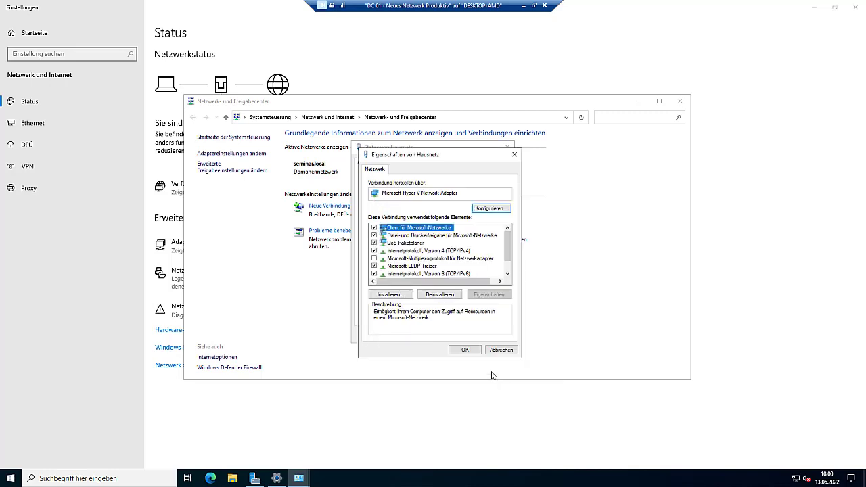
left_click(465, 349)
left_click(483, 338)
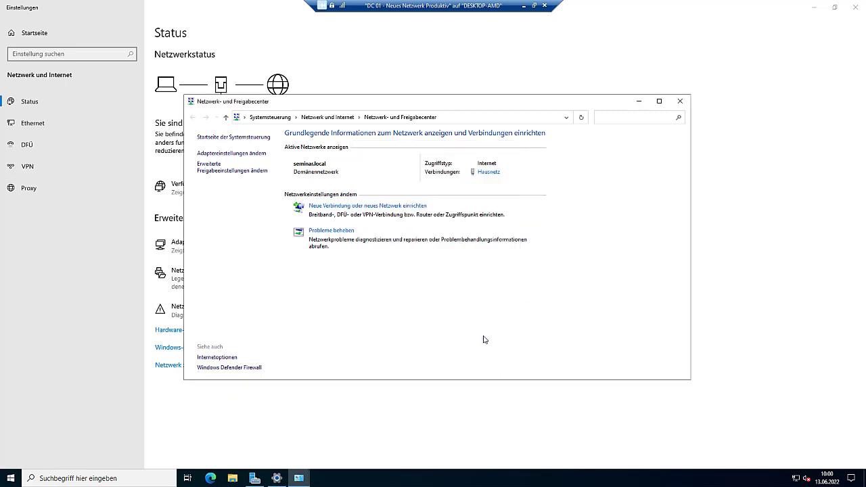
left_click(679, 101)
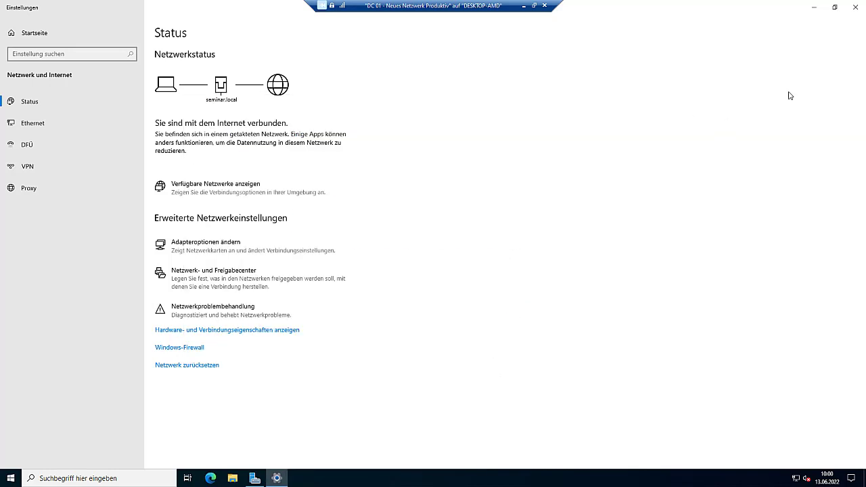
left_click(855, 5)
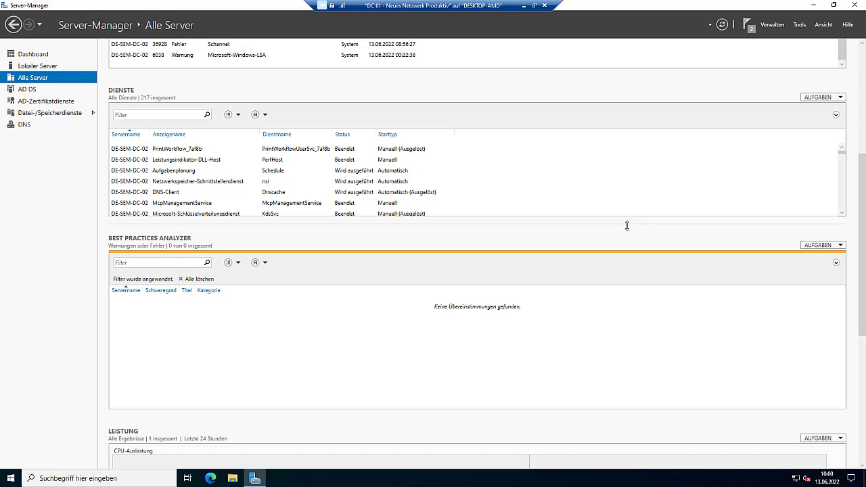
- Disconnect DC 01, connect to FILER 01 at largest display size, and sign in with the administrator password
left_click(544, 5)
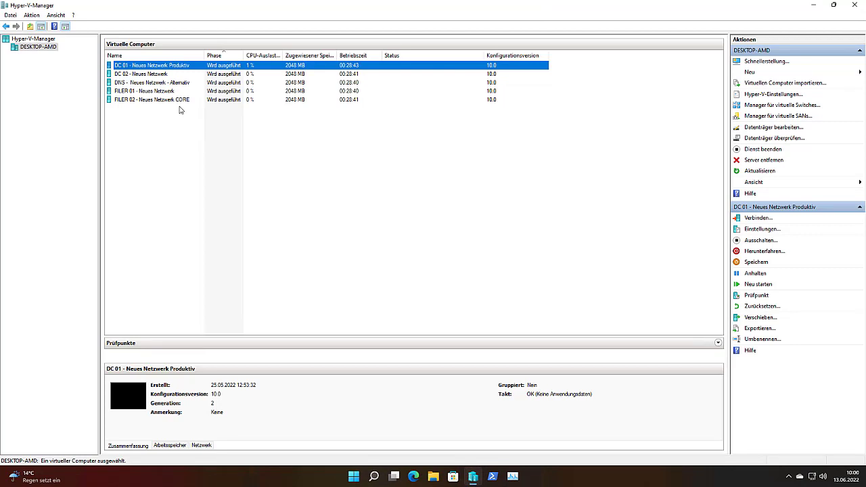
double_click(171, 91)
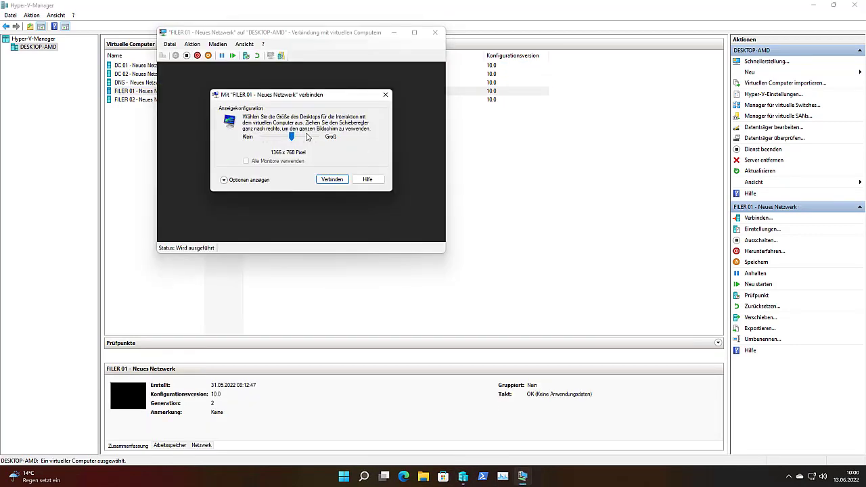
left_click_drag(292, 137, 319, 138)
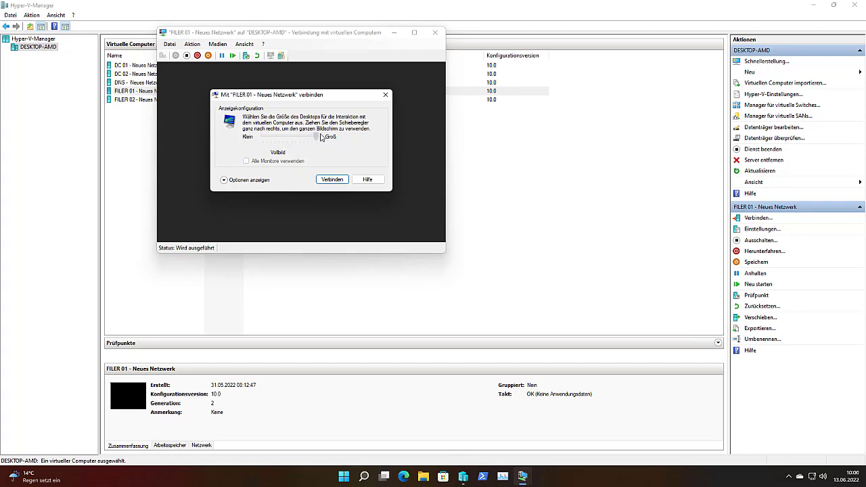
left_click(332, 179)
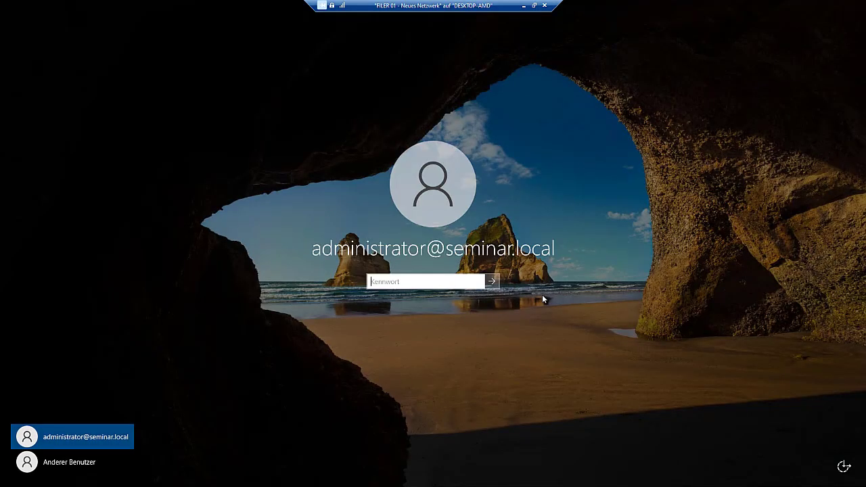
type("Pa$$w0rd")
key("Return")
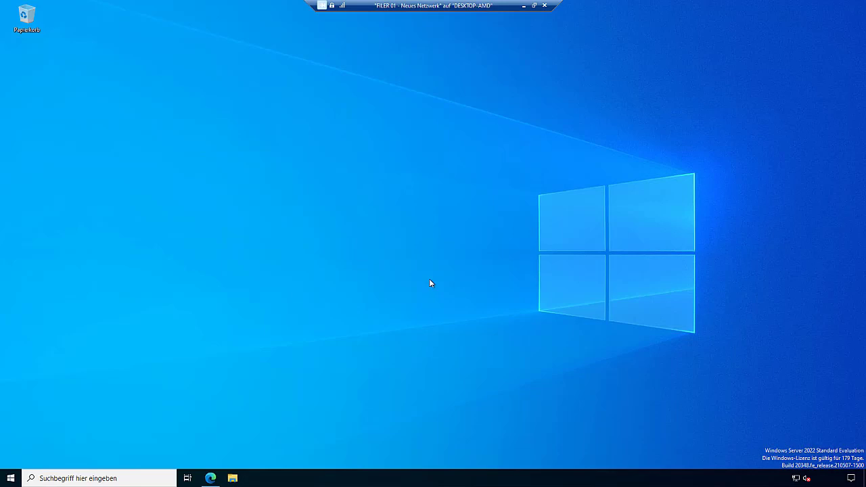
- Launch Windows PowerShell from search and run mmc to open an empty console
left_click(121, 476)
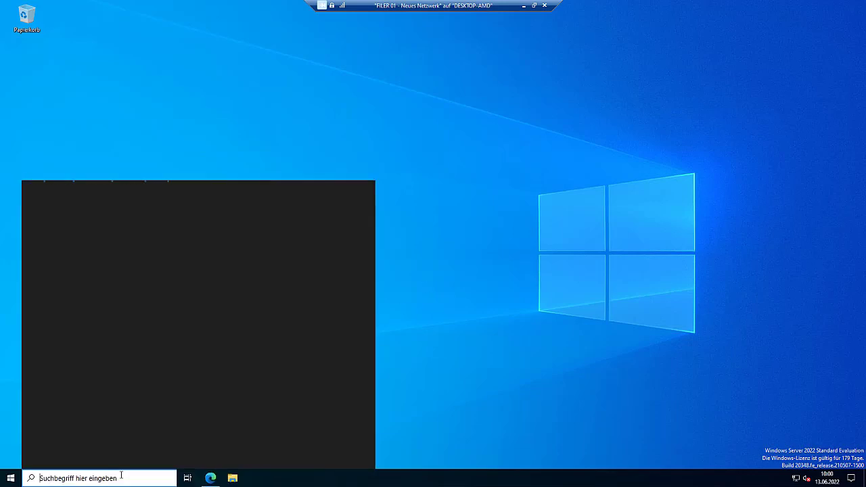
type("powershell")
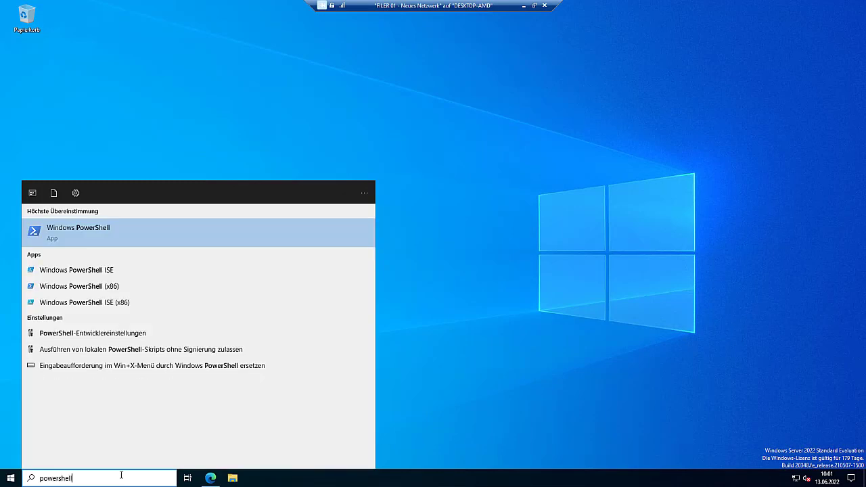
key("Return")
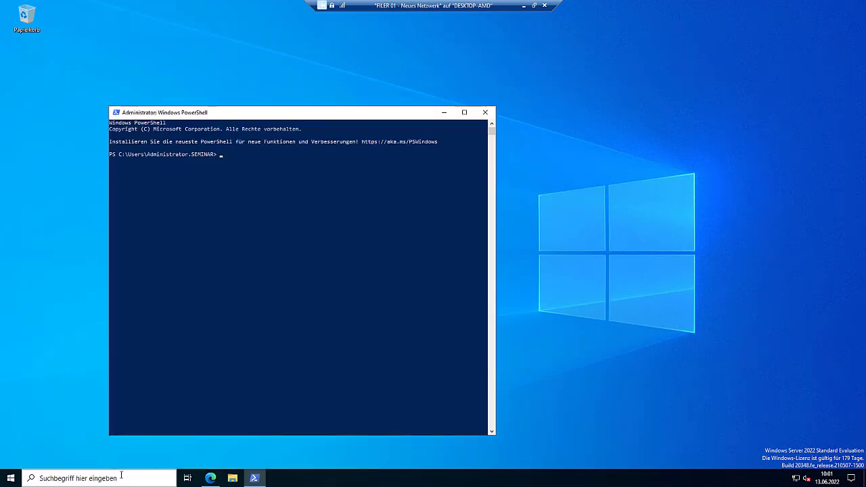
type("mmc")
key("Return")
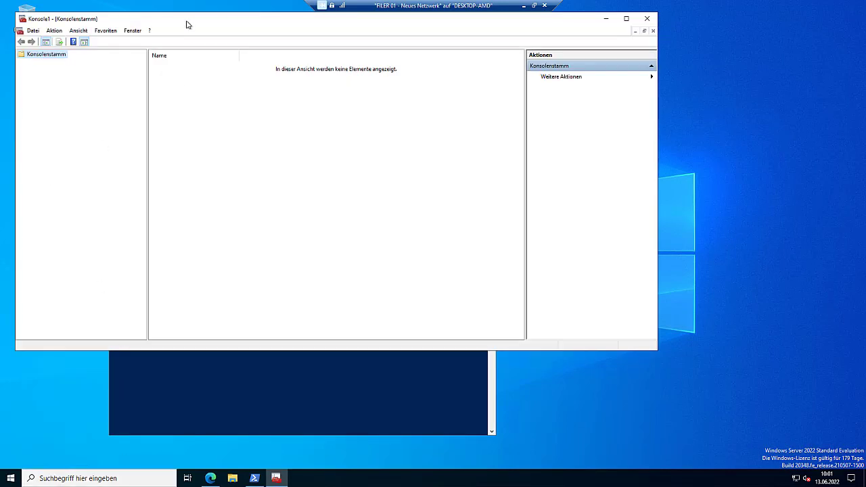
- Add the Zertifikate snap-in for the local computer account to the MMC console
left_click_drag(188, 21, 377, 59)
left_click(155, 61)
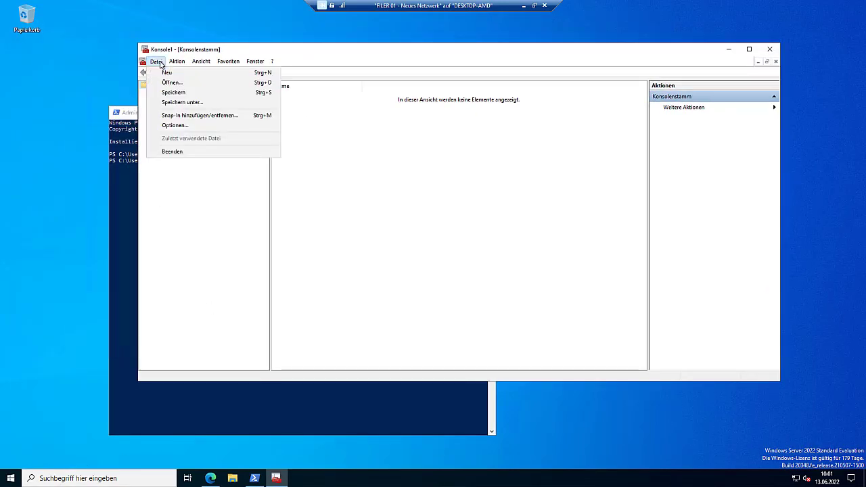
left_click(170, 115)
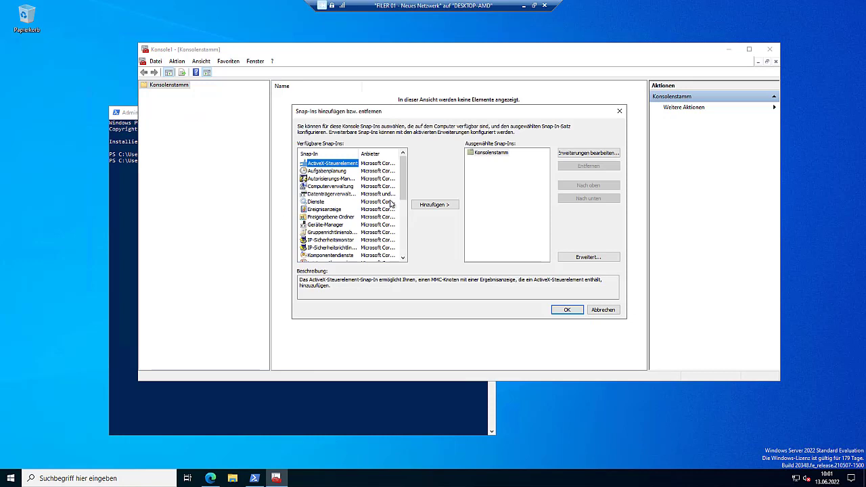
left_click_drag(401, 184, 403, 237)
left_click(319, 255)
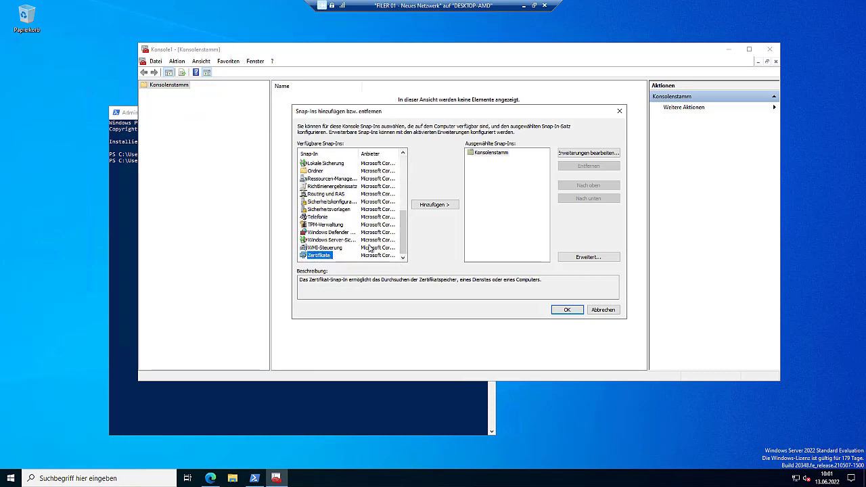
left_click(429, 205)
left_click(326, 168)
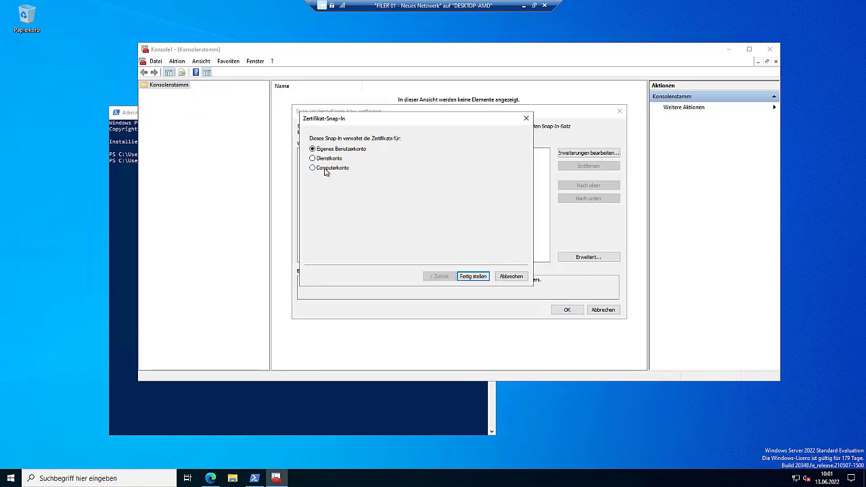
left_click(473, 277)
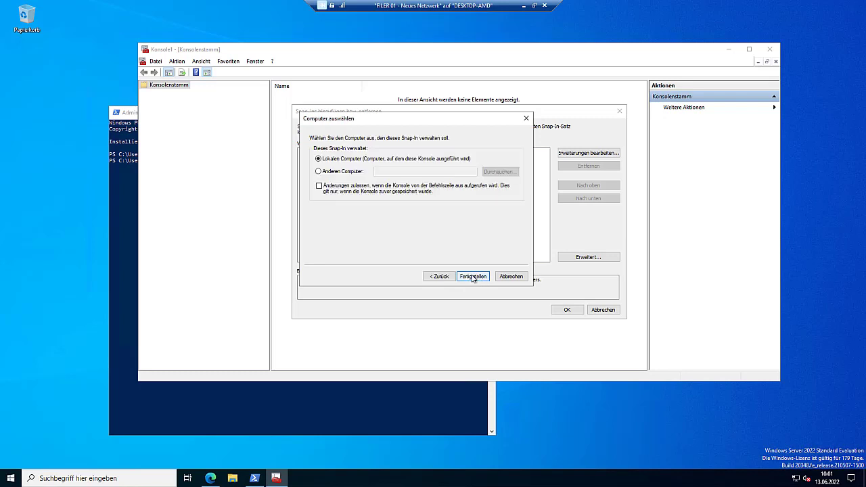
left_click(473, 277)
left_click(562, 309)
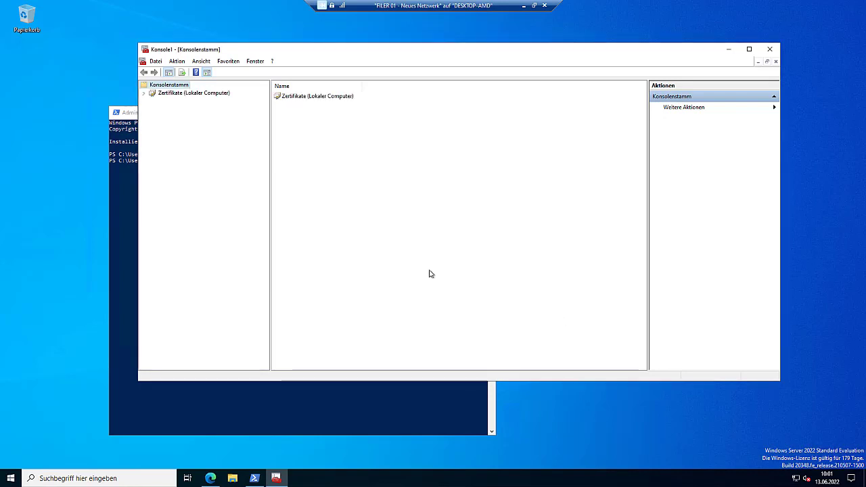
- Browse to Eigene Zertifikate > Zertifikate to list the local computer's personal certificates
left_click(169, 94)
left_click(143, 94)
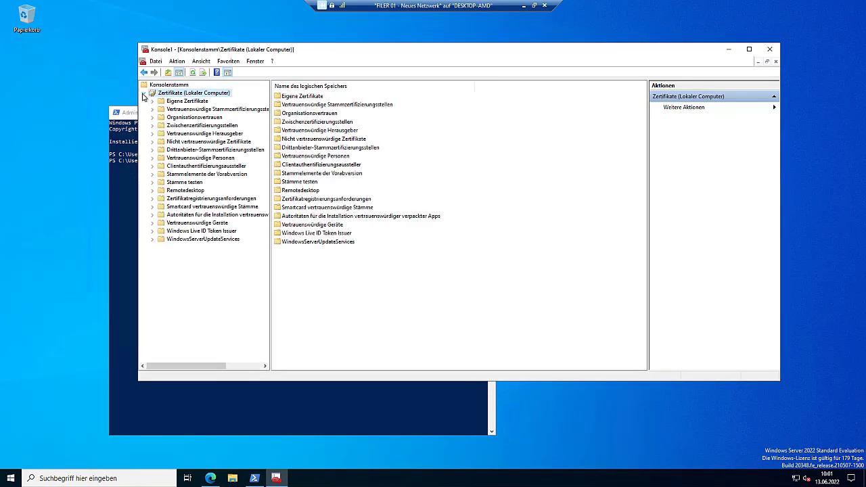
left_click(152, 100)
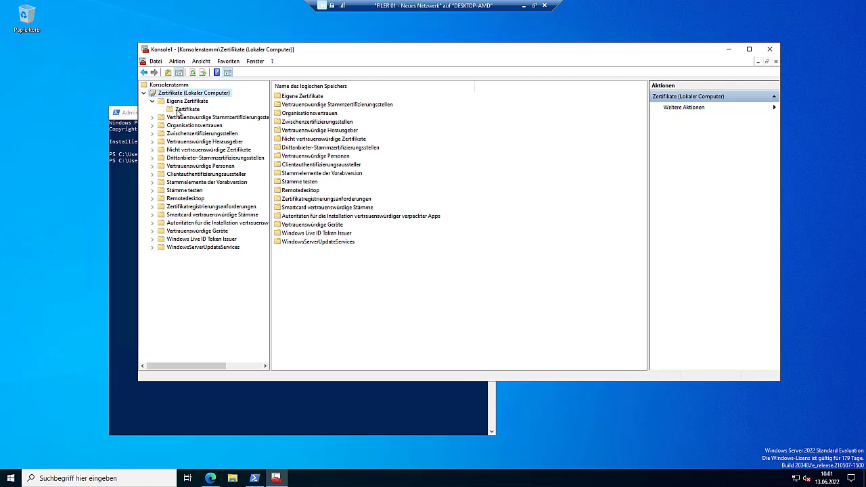
left_click(178, 110)
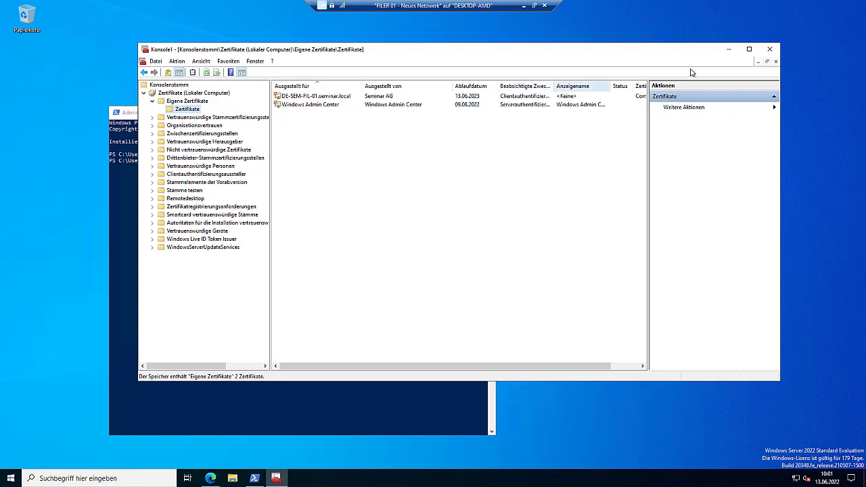
- Close the console without saving, close PowerShell, and return to Windows Admin Center
left_click(769, 48)
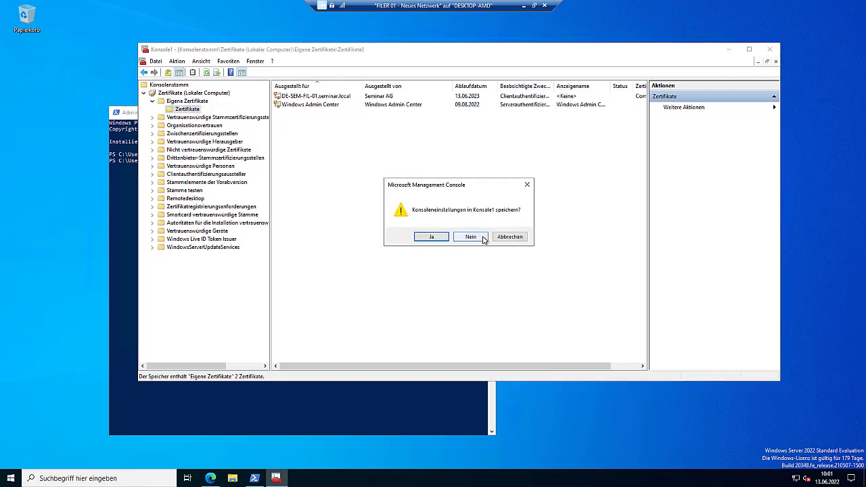
left_click(482, 237)
left_click(484, 115)
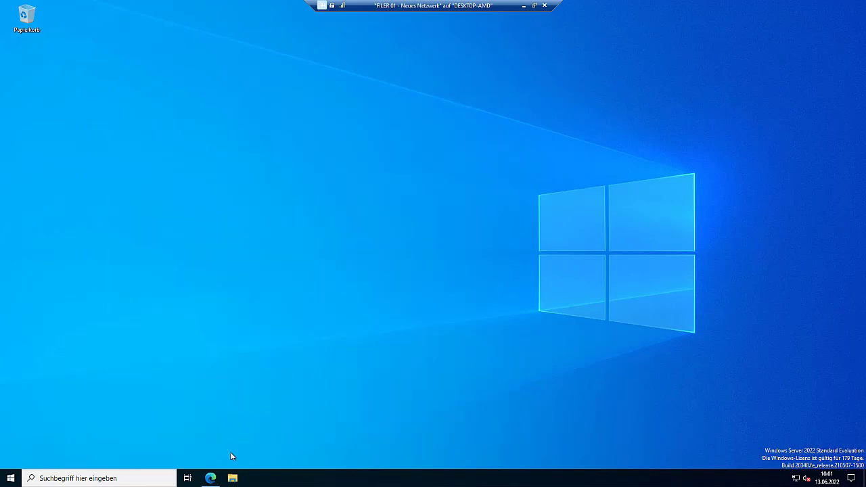
left_click(210, 478)
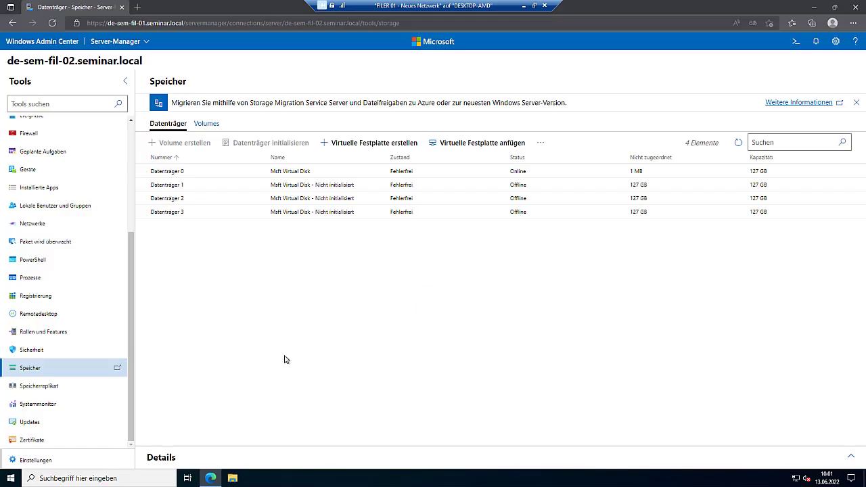
- Open Updates for de-sem-fil-02 to see the Defender update KB2267602
left_click(47, 426)
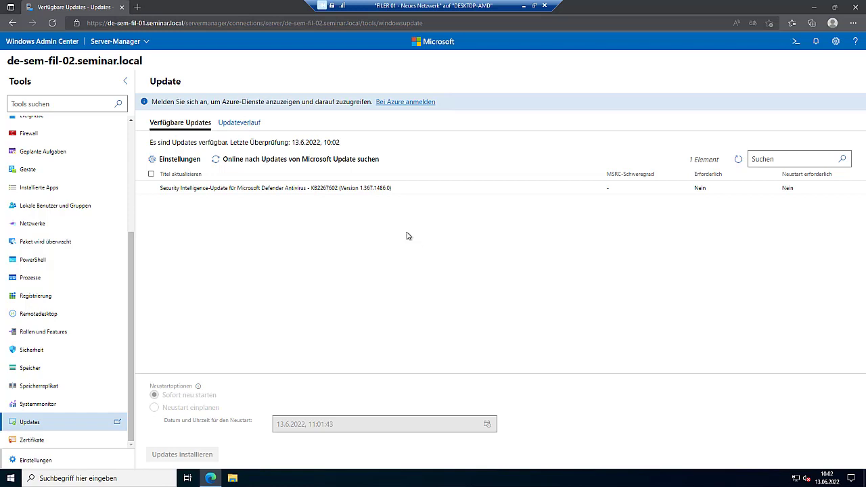
- Install Defender update KB2267602, check its notification, then return to Alle Verbindungen
left_click(152, 187)
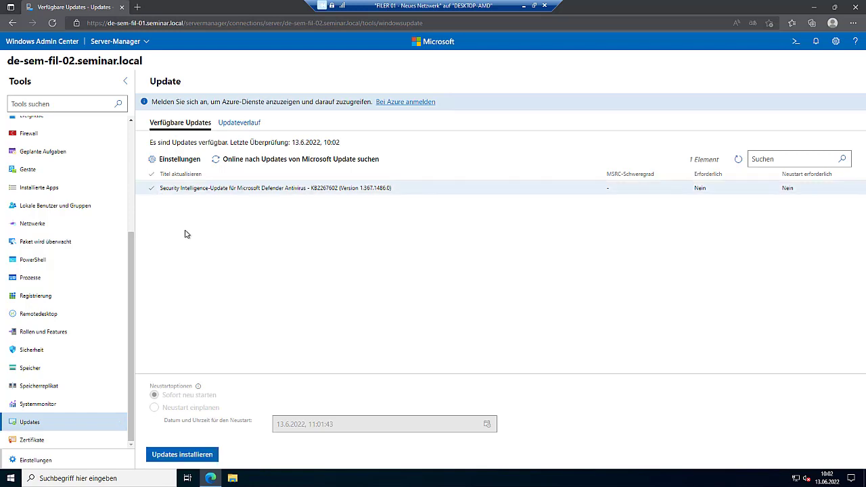
left_click(171, 456)
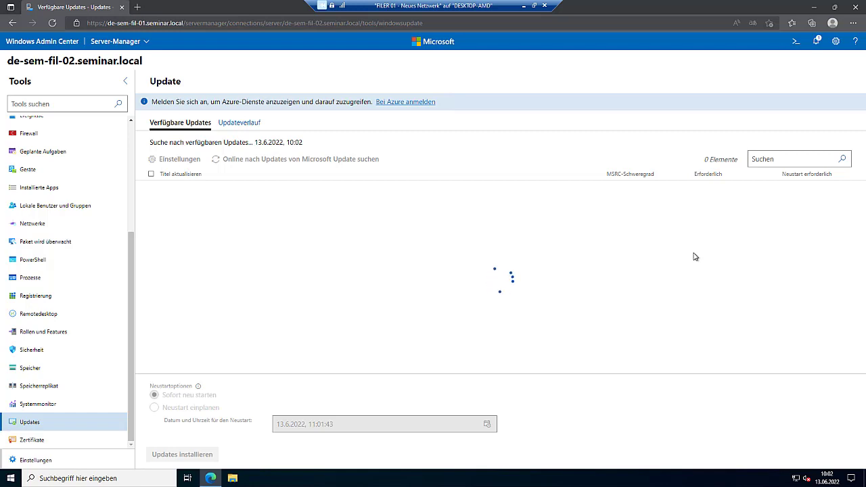
left_click(816, 42)
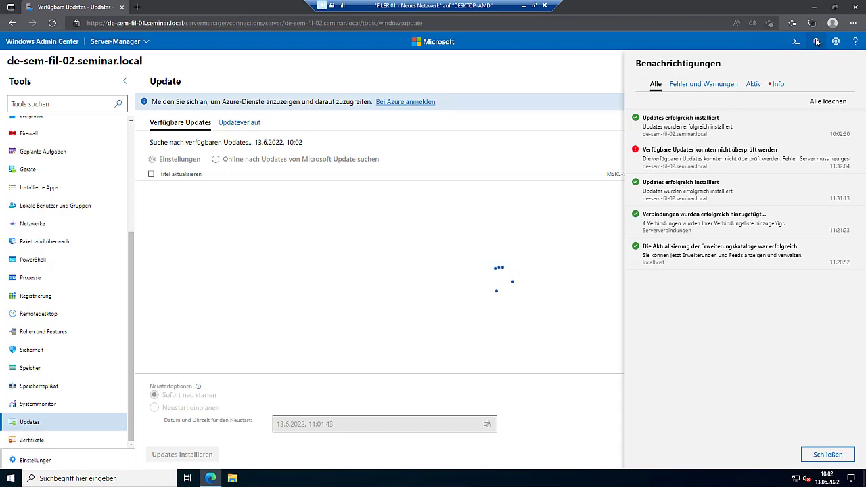
left_click(571, 63)
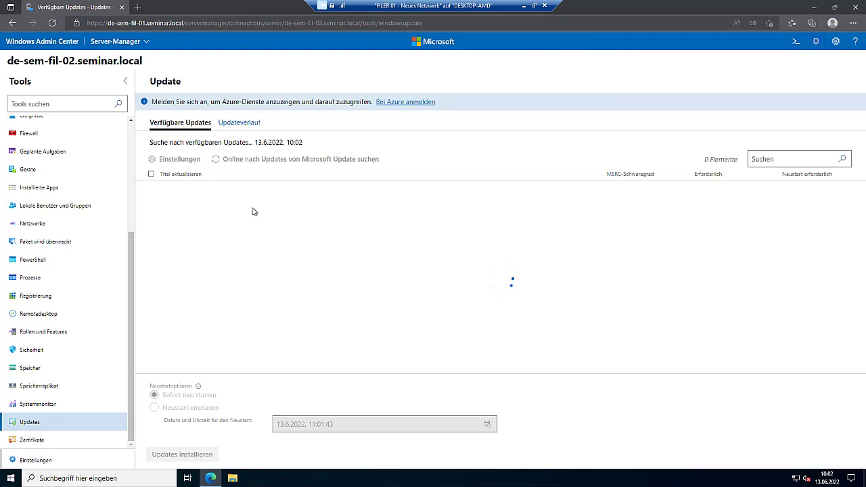
left_click(94, 44)
left_click(98, 59)
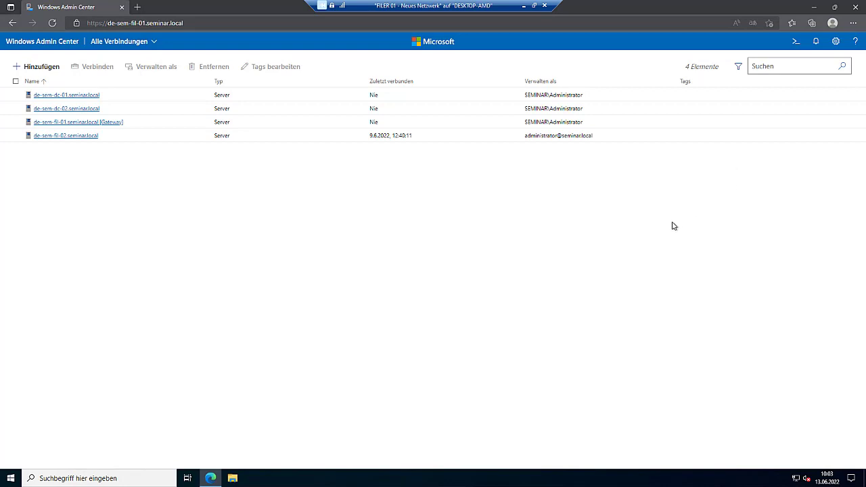
- Connect to the DNS - Neues Netzwerk - Alternativ VM full screen and sign in with the user password
left_click(523, 5)
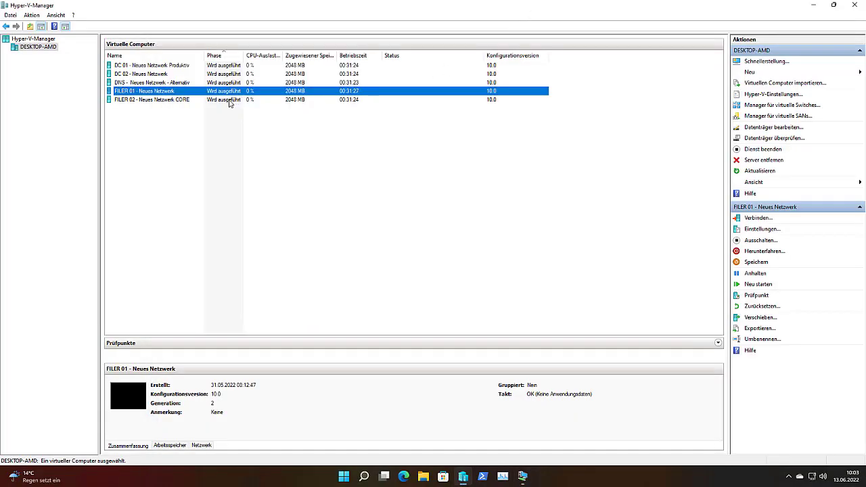
double_click(223, 83)
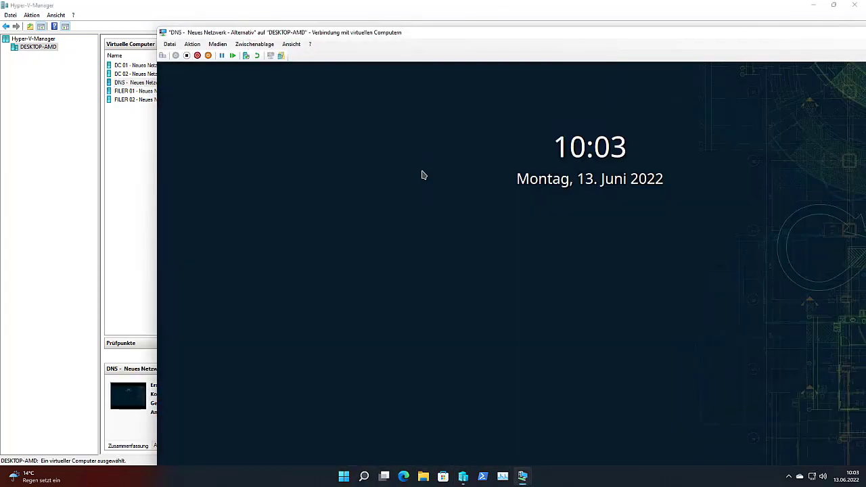
left_click(469, 140)
double_click(472, 32)
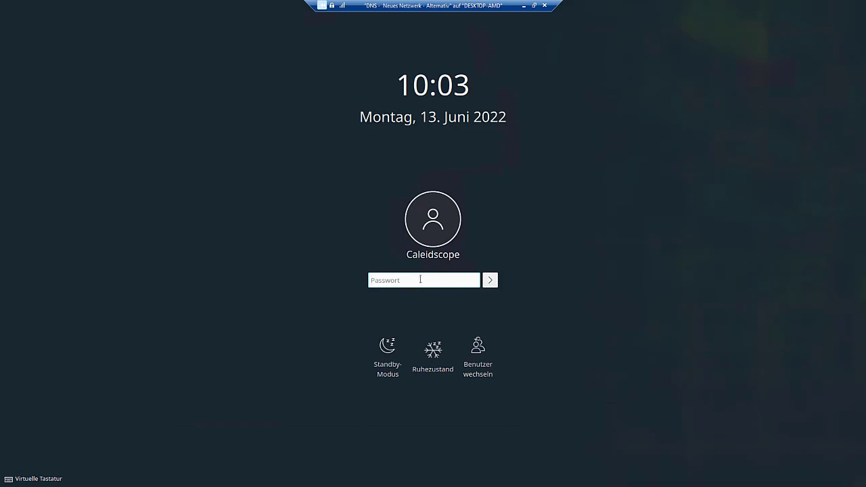
type("••••••••••")
key("Return")
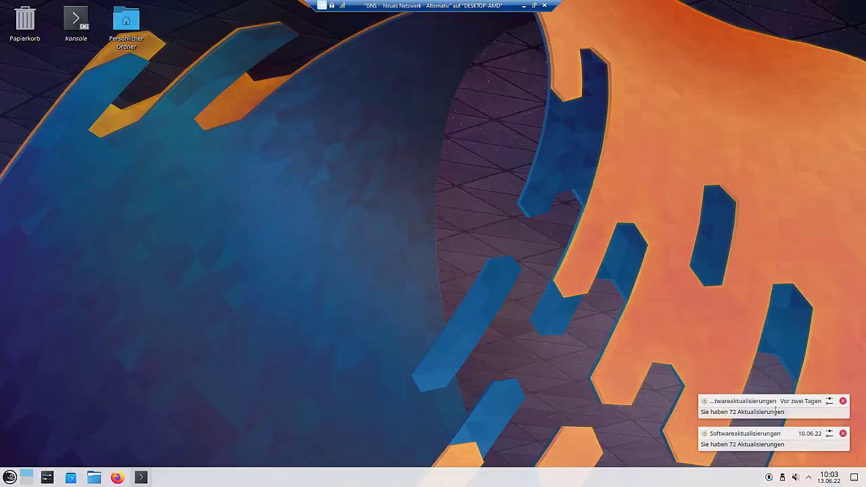
- Dismiss both software-update notifications and open System Settings
left_click(842, 401)
left_click(842, 433)
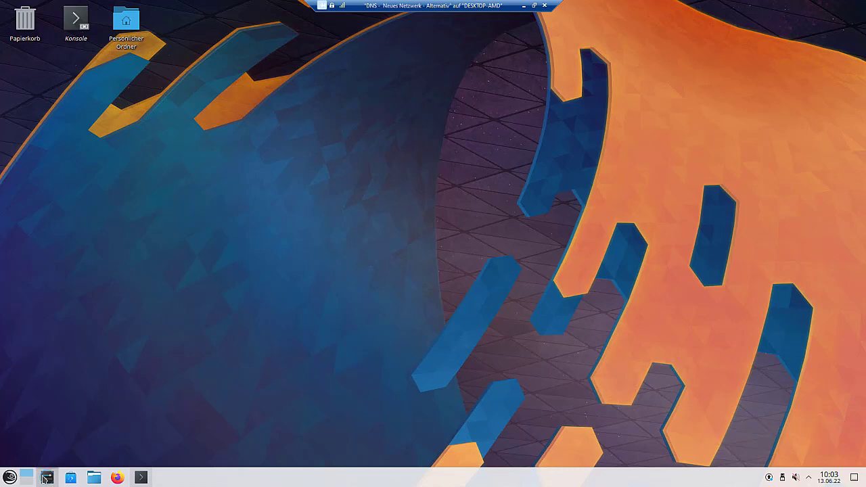
left_click(46, 478)
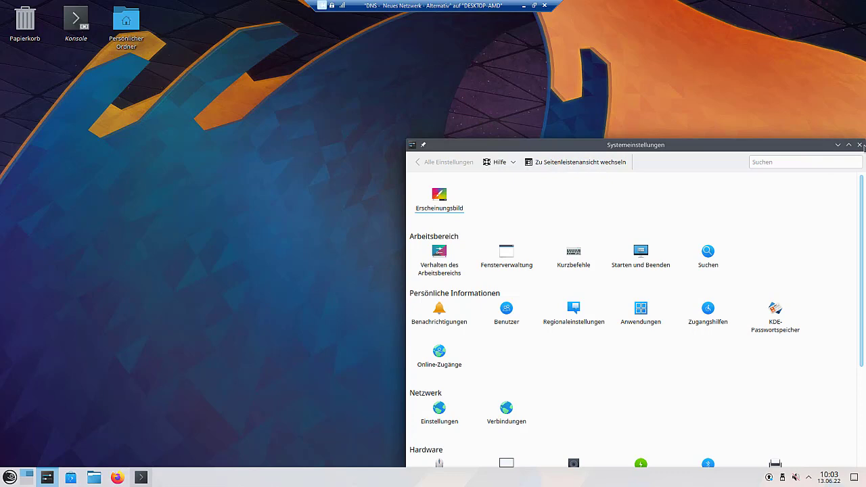
left_click(68, 265)
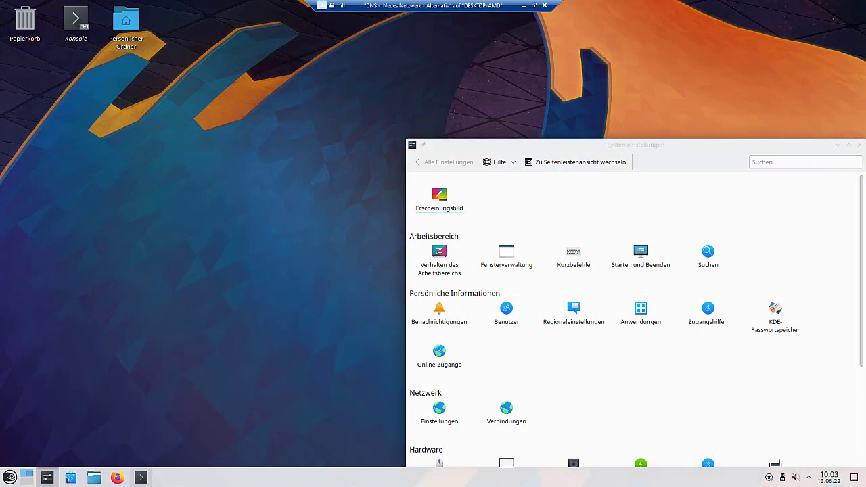
- Launch YaST from the Kickoff System menu and authenticate with the root password
left_click(9, 476)
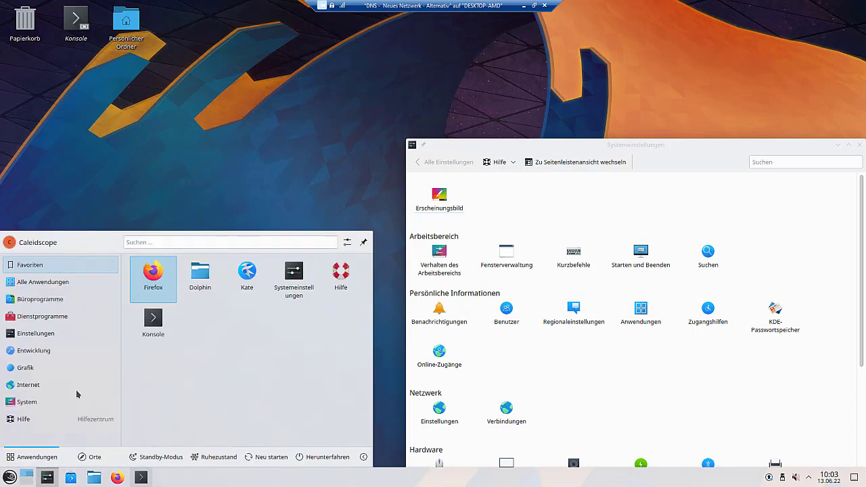
mouse_move(68, 405)
scroll(145, 411, "down", 2)
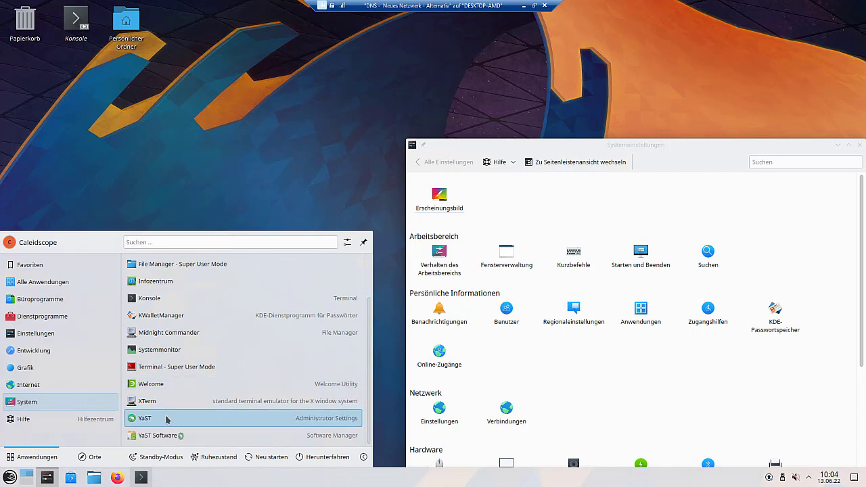
left_click(167, 418)
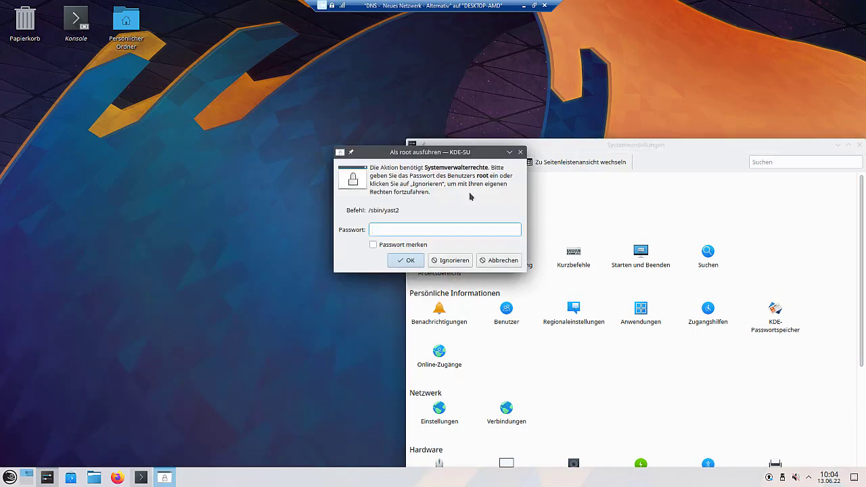
type("•••••••••")
key("Return")
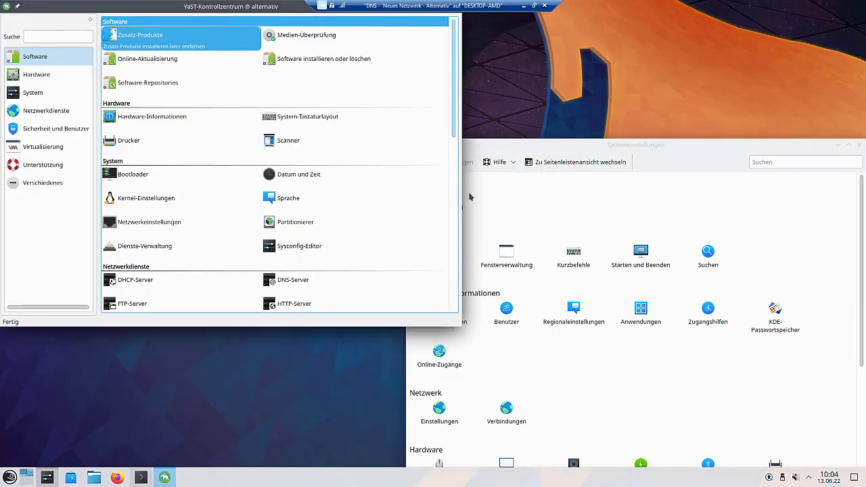
- Open Online-Aktualisierung > Konfiguration and install the yast2-online-update-configuration package
left_click(188, 55)
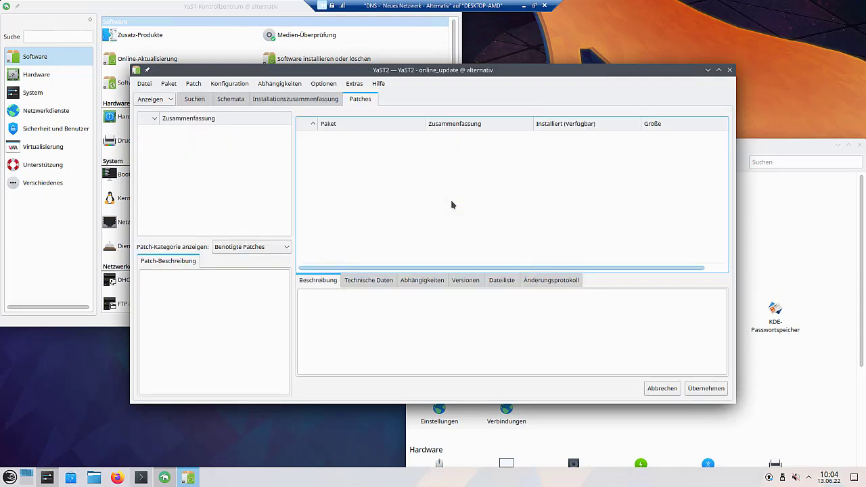
left_click(233, 83)
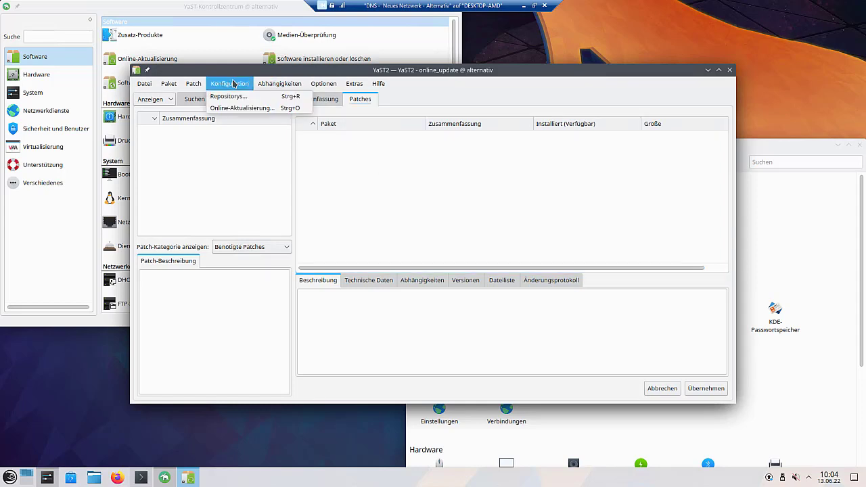
left_click(235, 109)
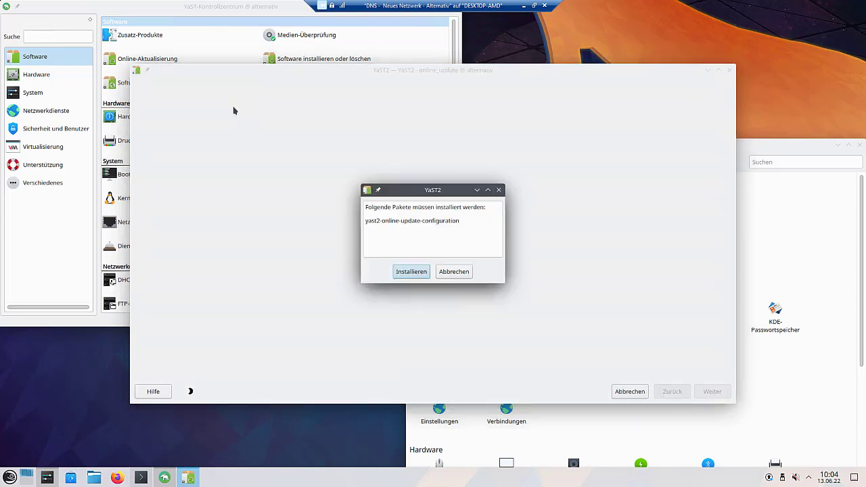
left_click(411, 272)
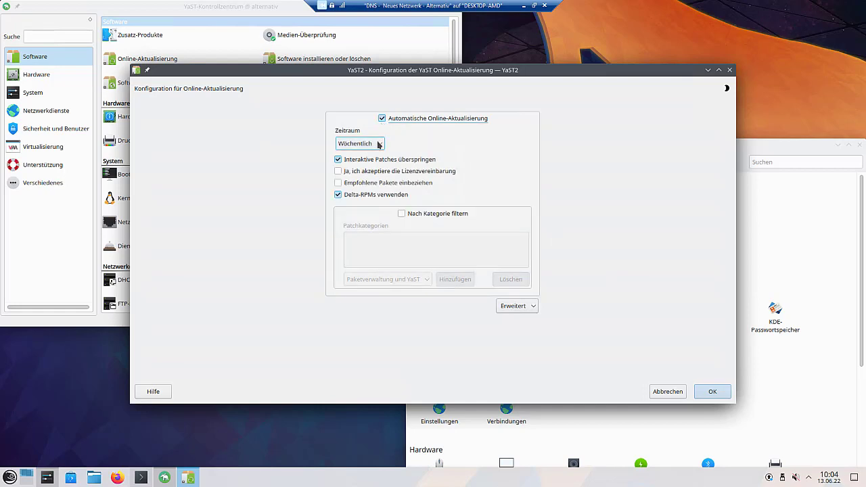
- Set automatic updates to Täglich, accept licences, include recommended packages, disable Delta-RPMs, and apply
left_click(377, 146)
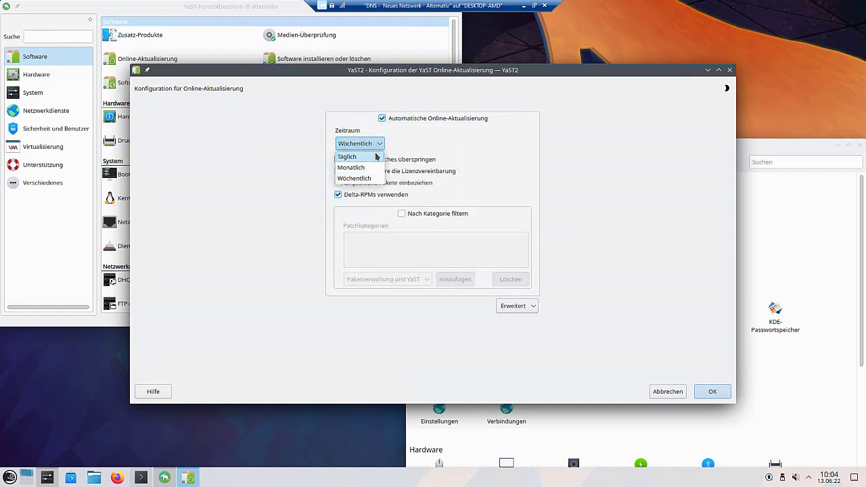
left_click(377, 156)
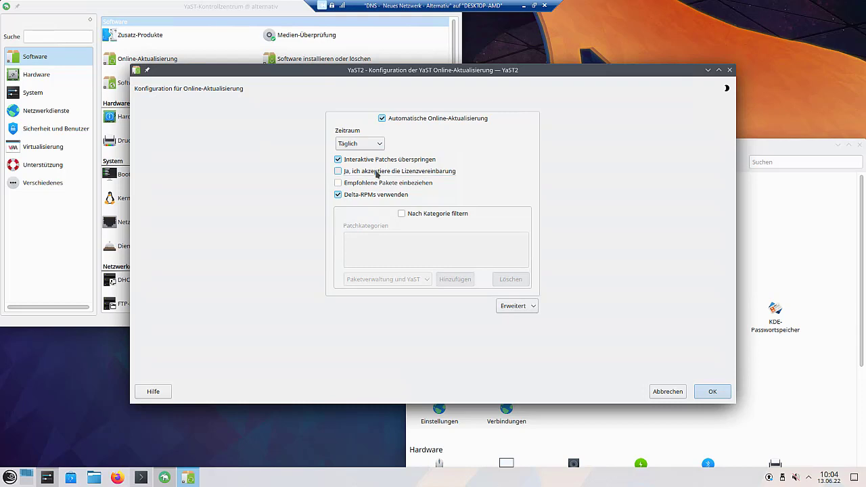
left_click(376, 173)
left_click(376, 182)
left_click(389, 196)
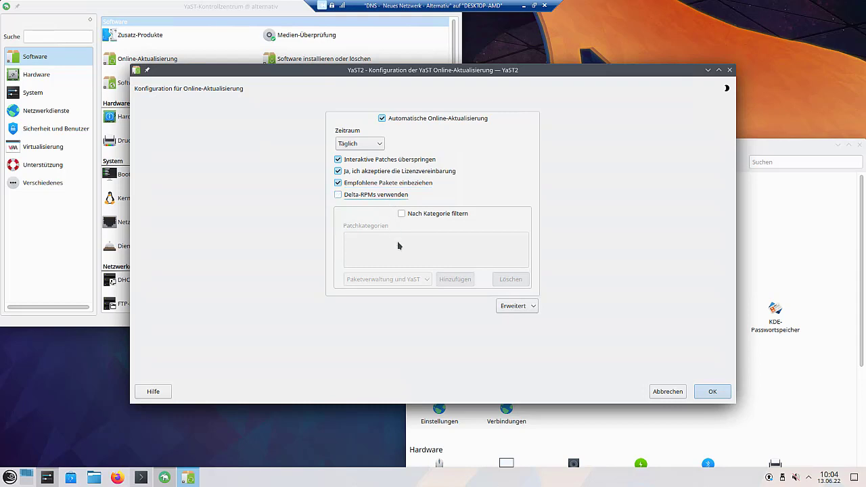
left_click(712, 391)
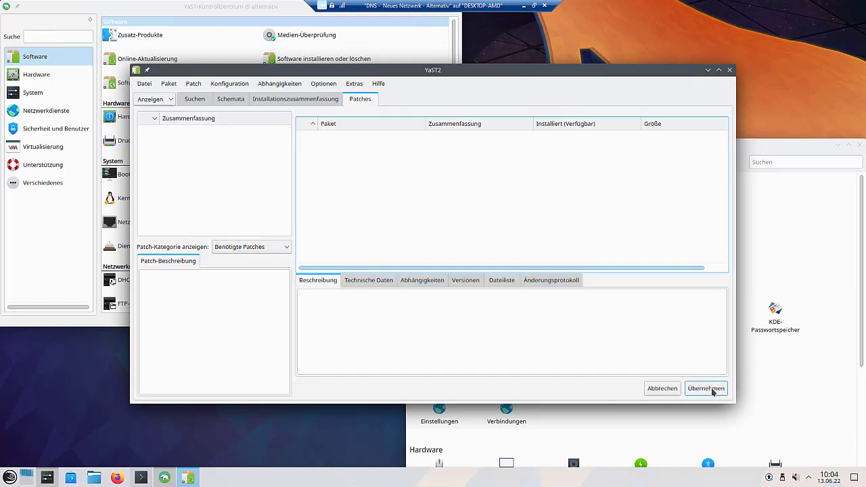
left_click(712, 390)
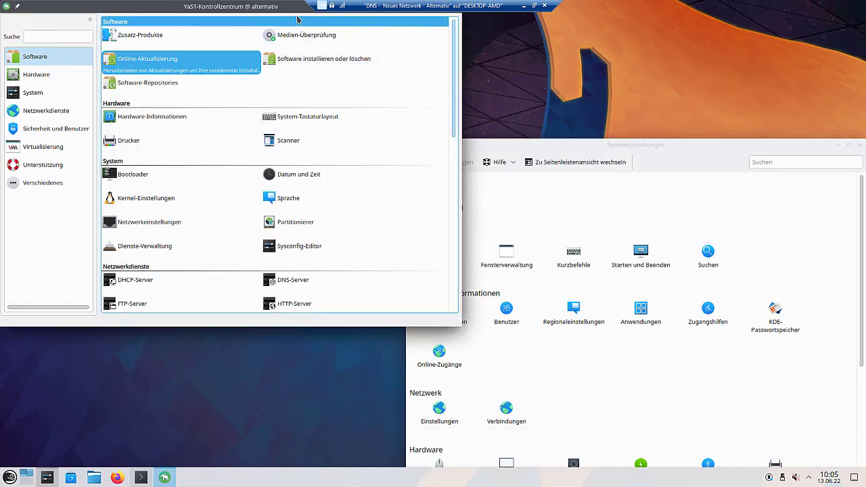
- Close the YaST control centre and System Settings, then start Konsole from the desktop
left_click_drag(297, 15, 433, 48)
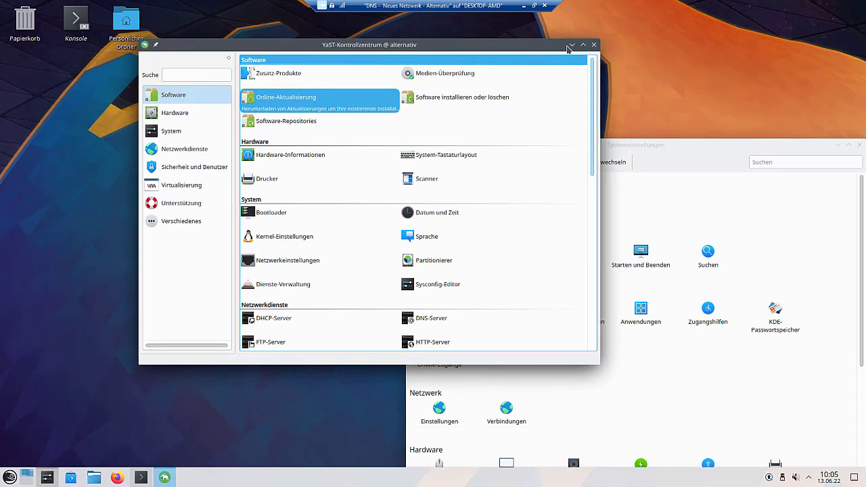
left_click(594, 44)
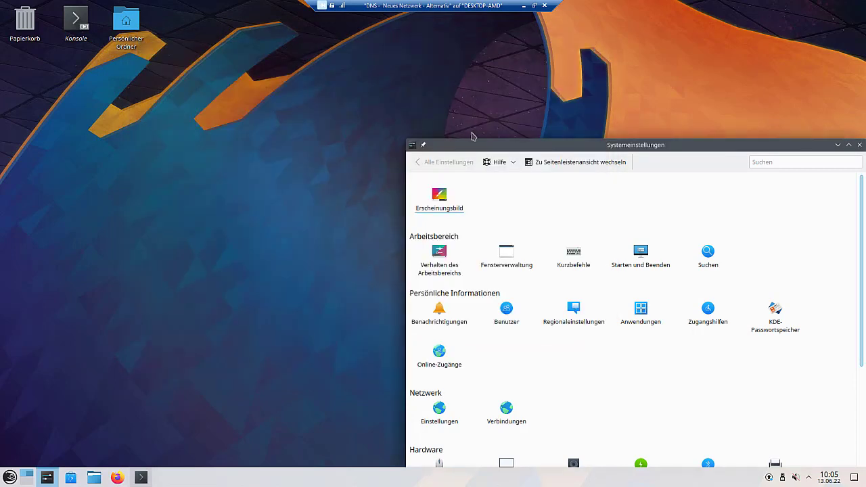
left_click(412, 146)
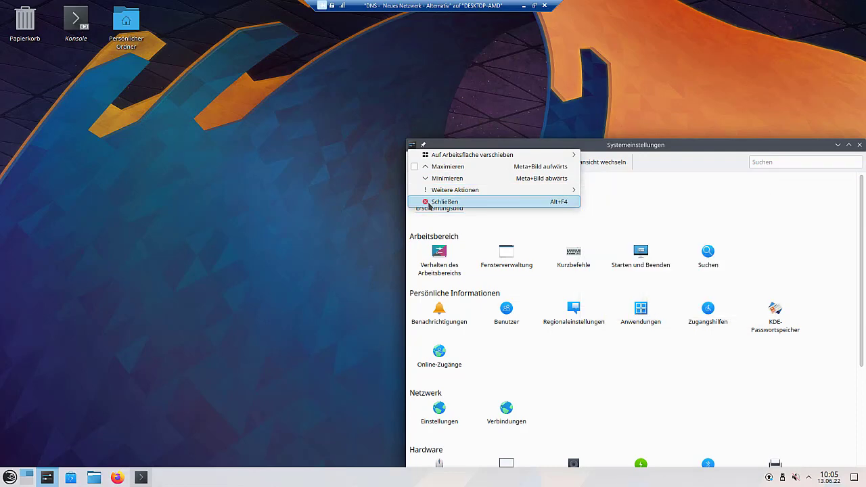
left_click(425, 201)
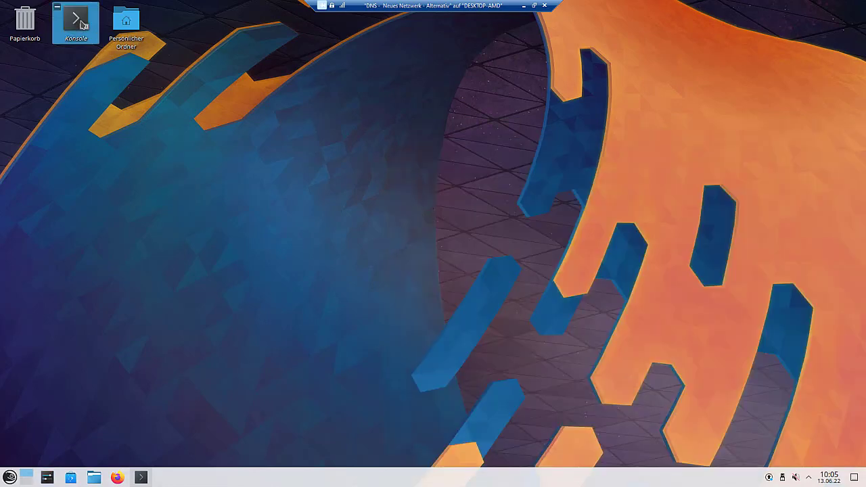
left_click(91, 33)
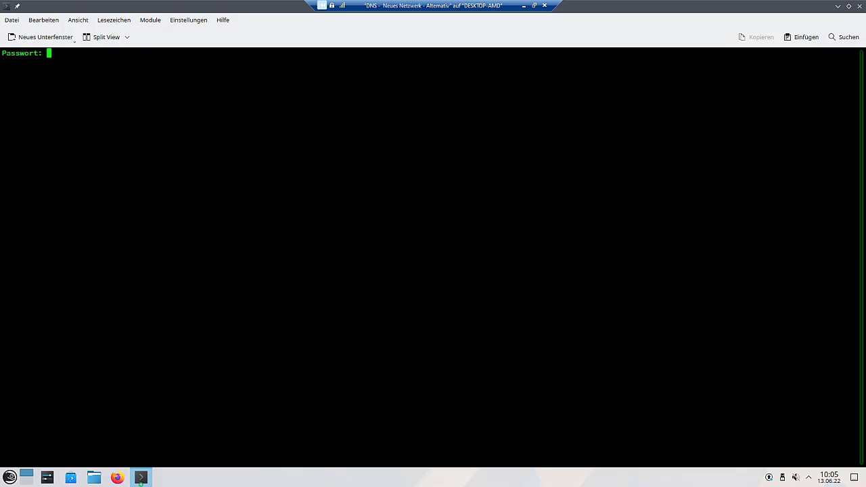
- As root, run 'zypper dup' and confirm with y to upgrade 87 packages
key("Return")
type("zypper dup")
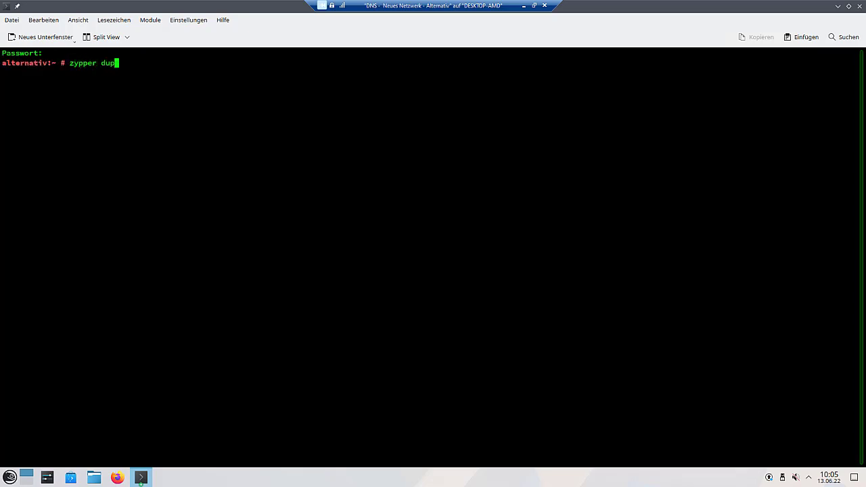
key("Return")
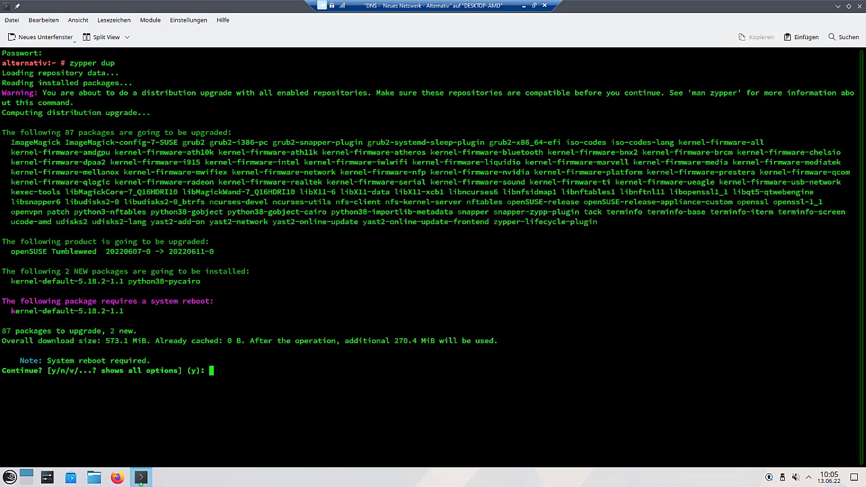
type("y")
key("Return")
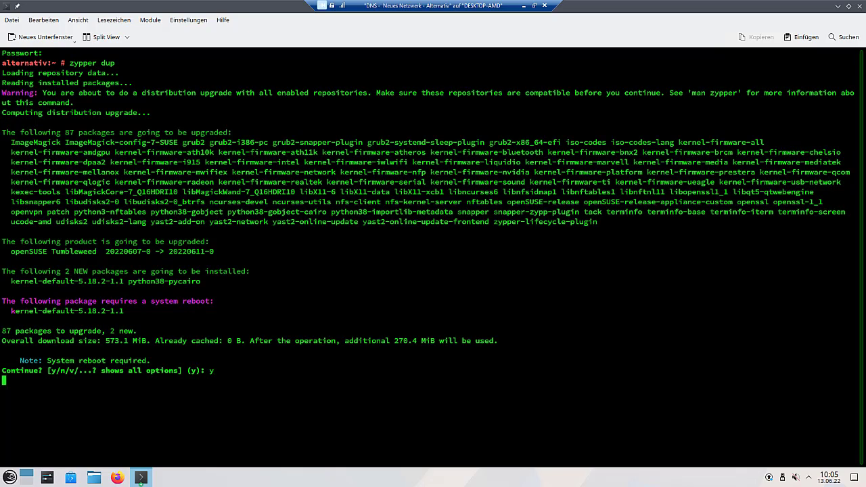